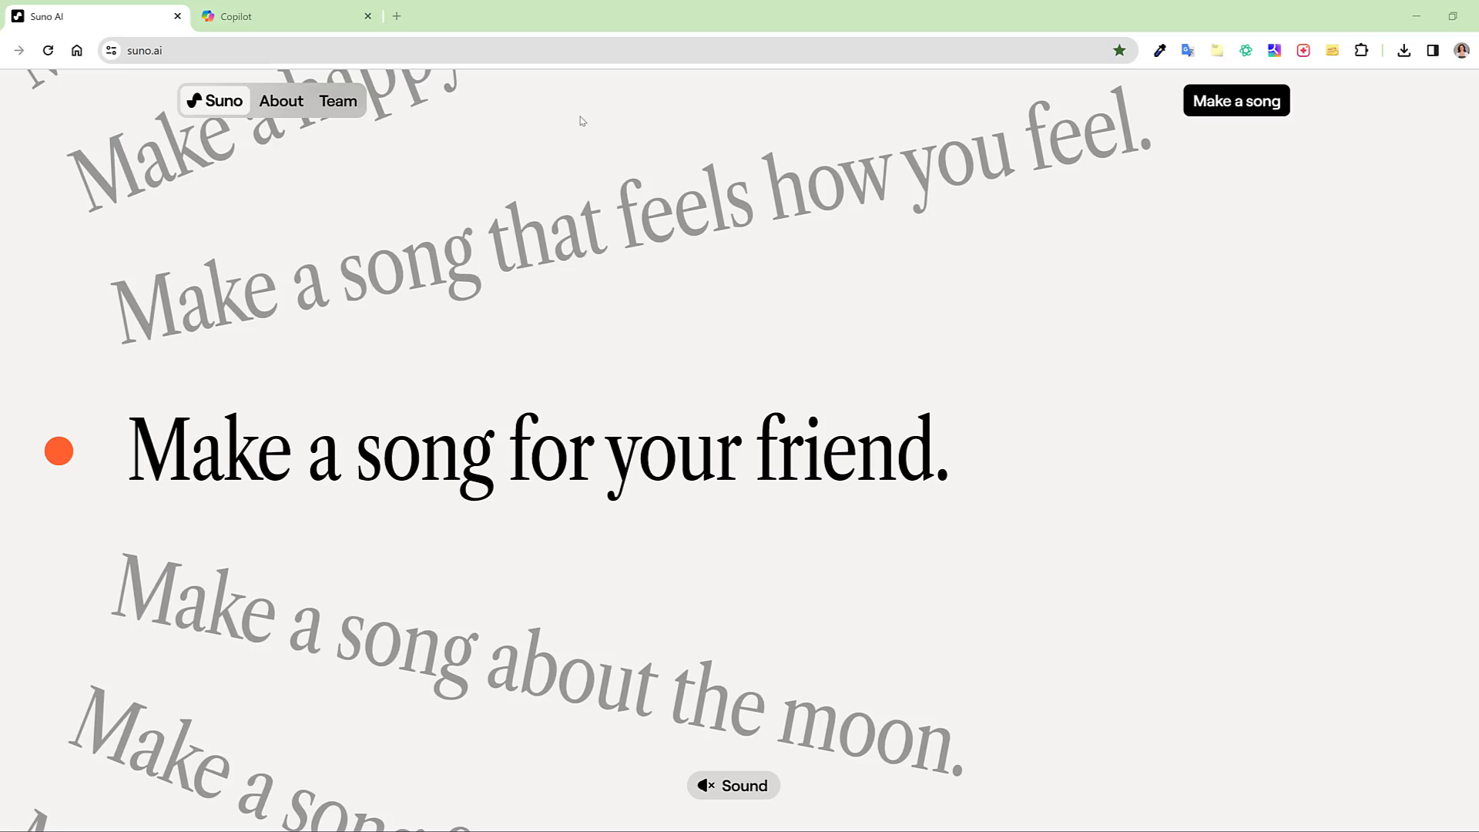
Switch to the Copilot page and enable its Suno plugin
left_click(308, 29)
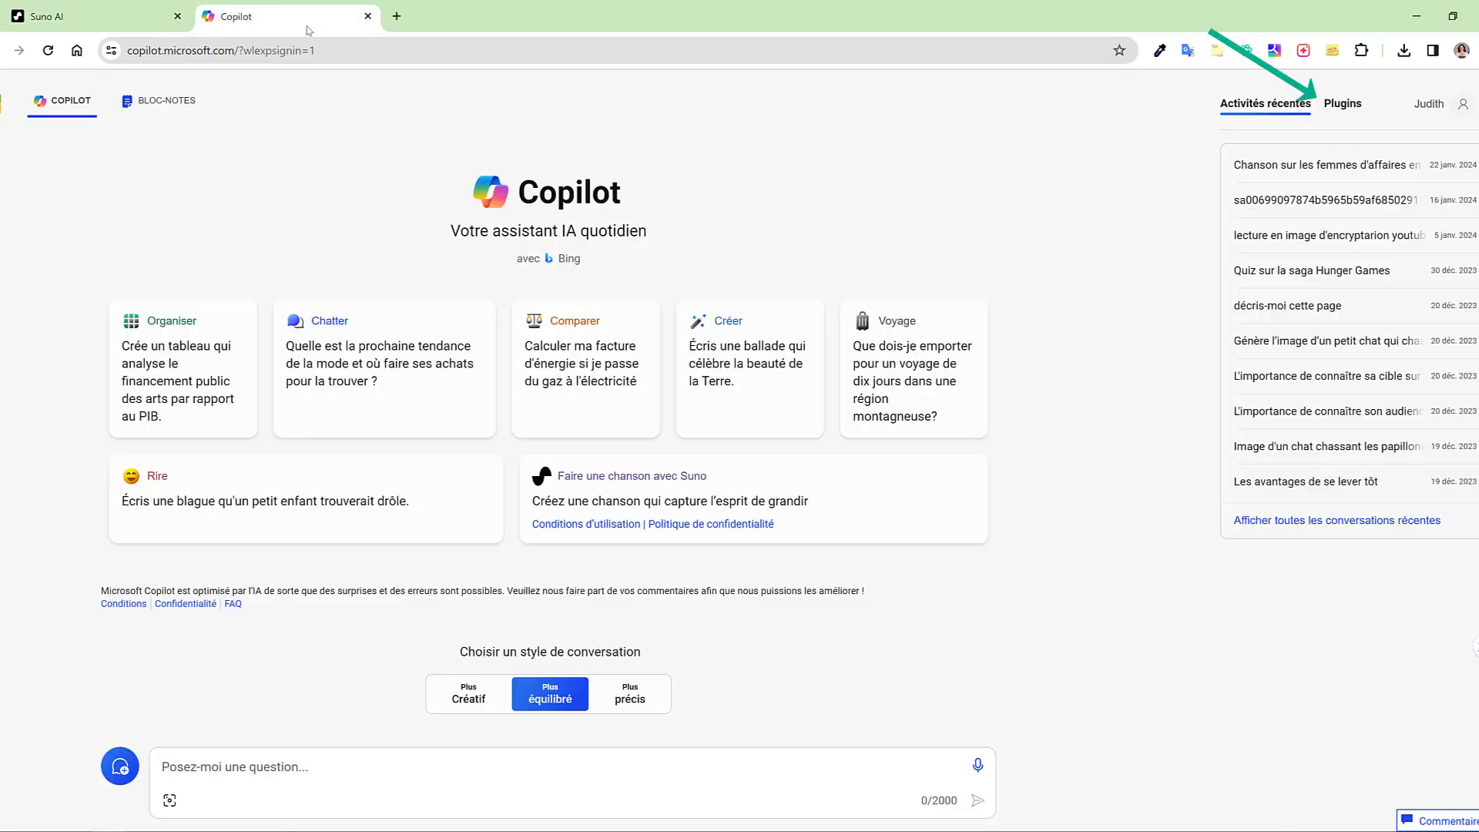
left_click(1341, 110)
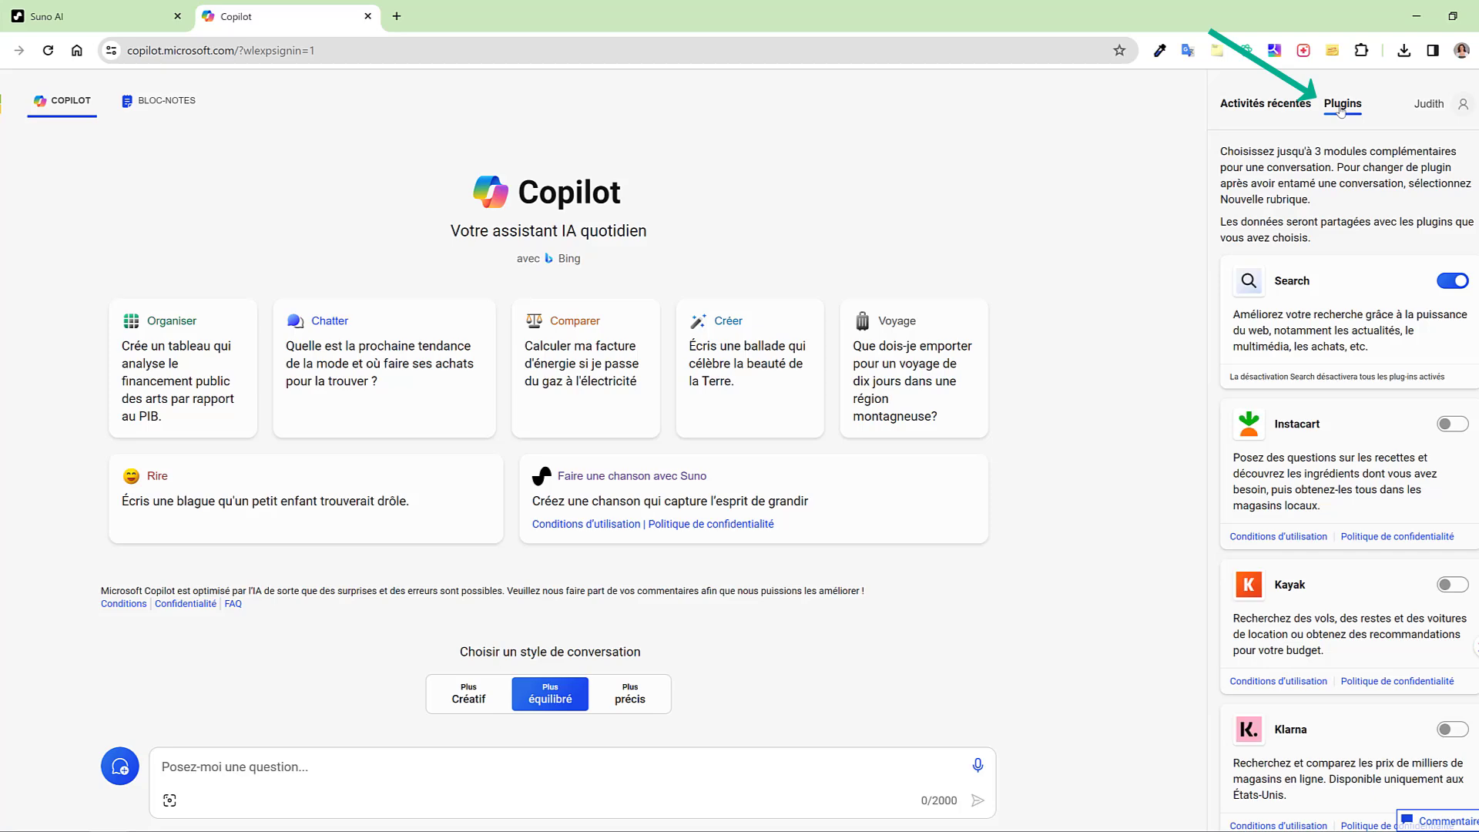
scroll(1366, 451, "down", 2)
scroll(1366, 451, "down", 4)
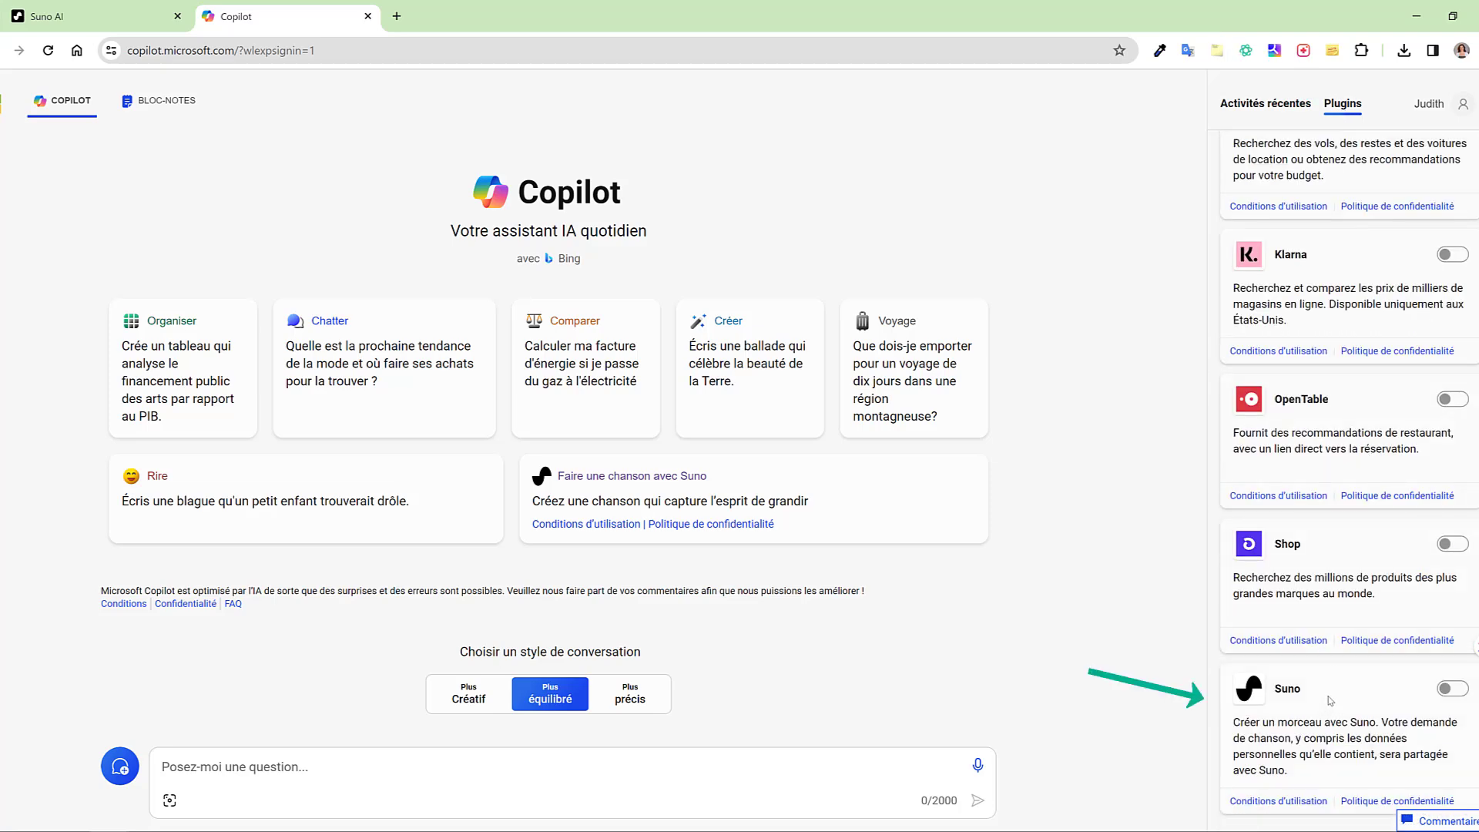
left_click(1450, 688)
Send the prompt "Crée une chanson en français parlant des bienfaits de la course à pieds" and play the generated song
left_click(316, 767)
type("Crée une chanson en français parlant des bienfaits de la course à pieds")
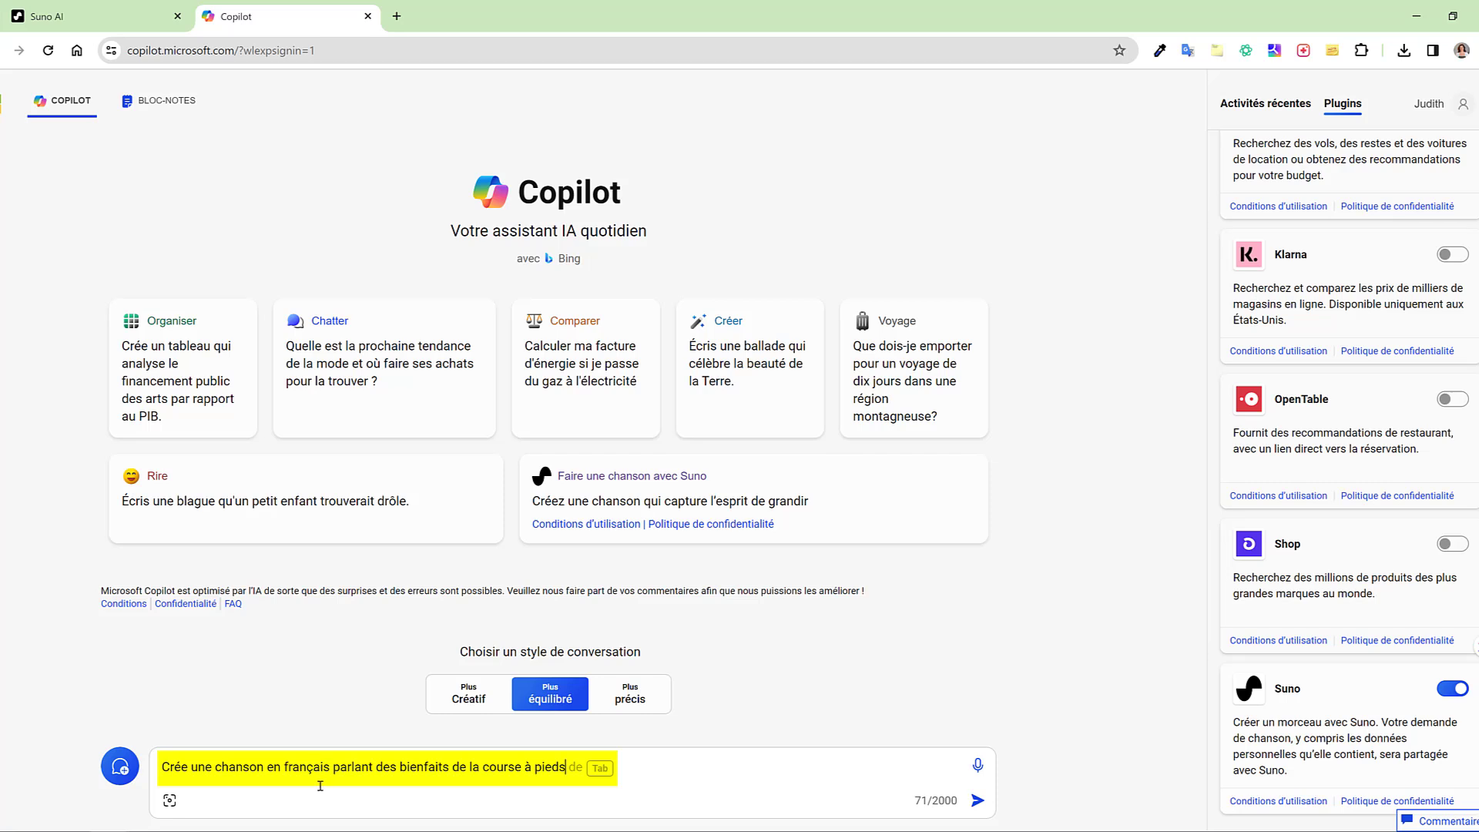
key("Return")
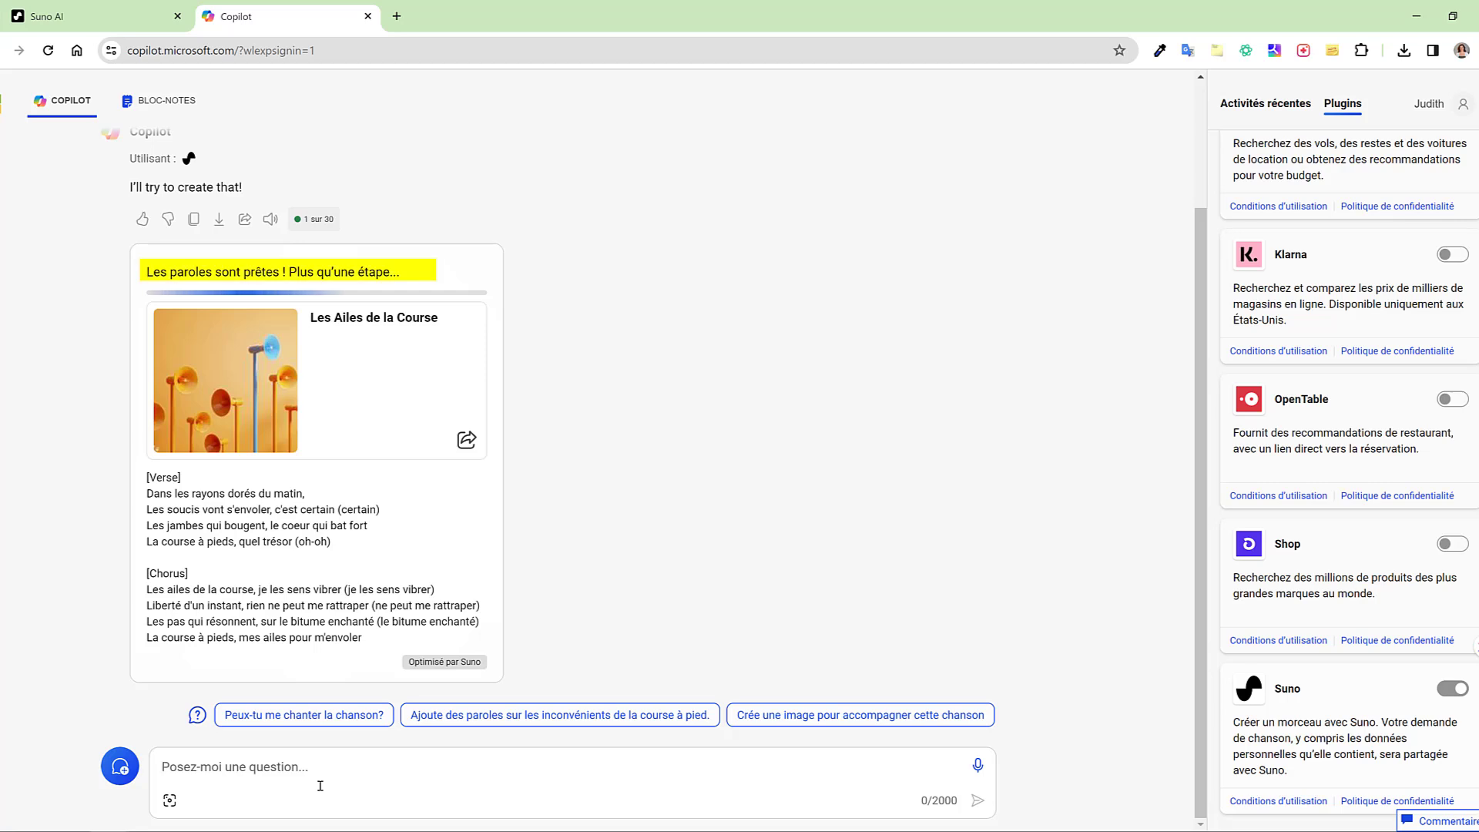
left_click(320, 786)
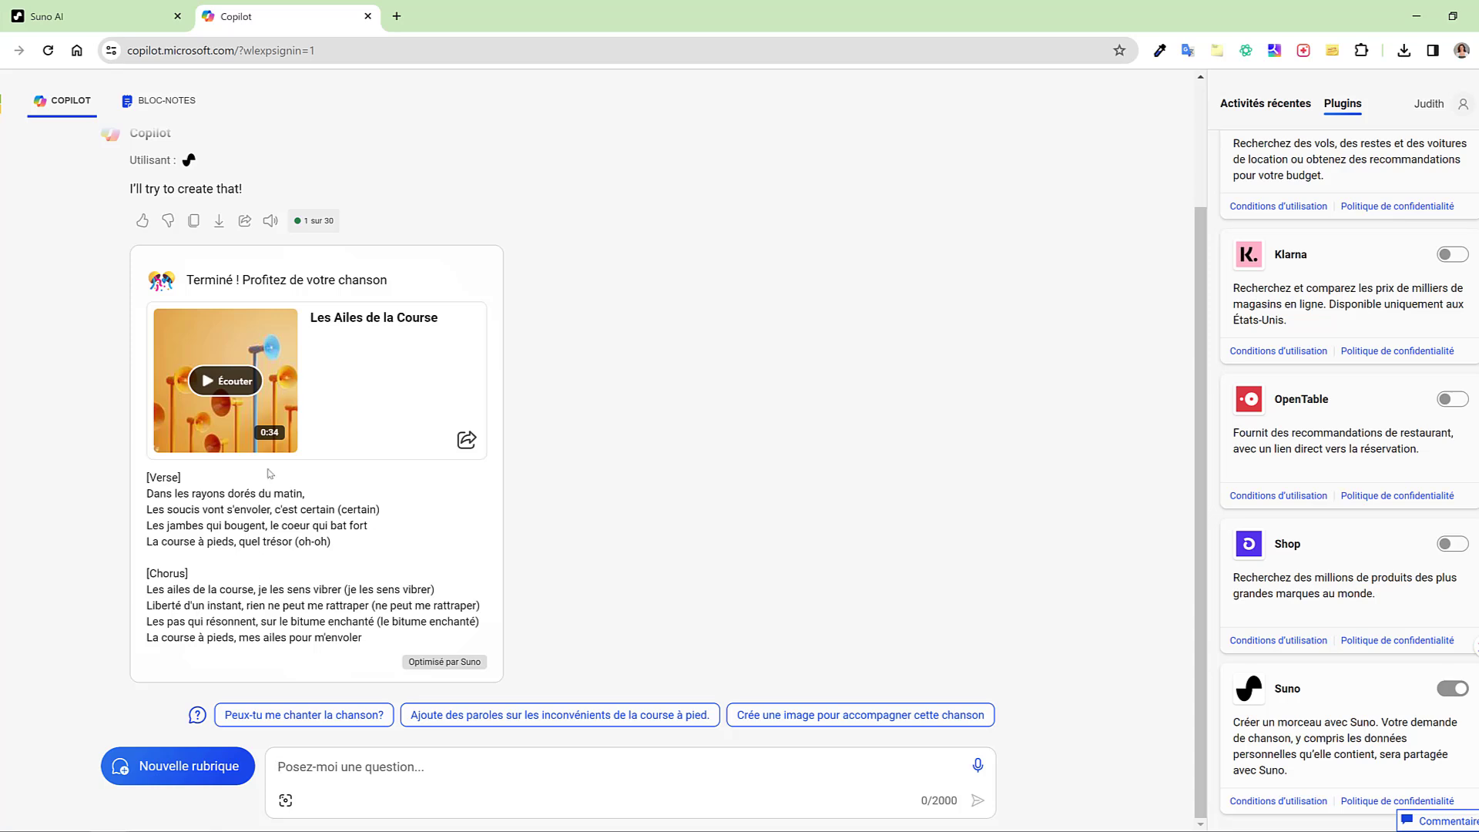
left_click(216, 382)
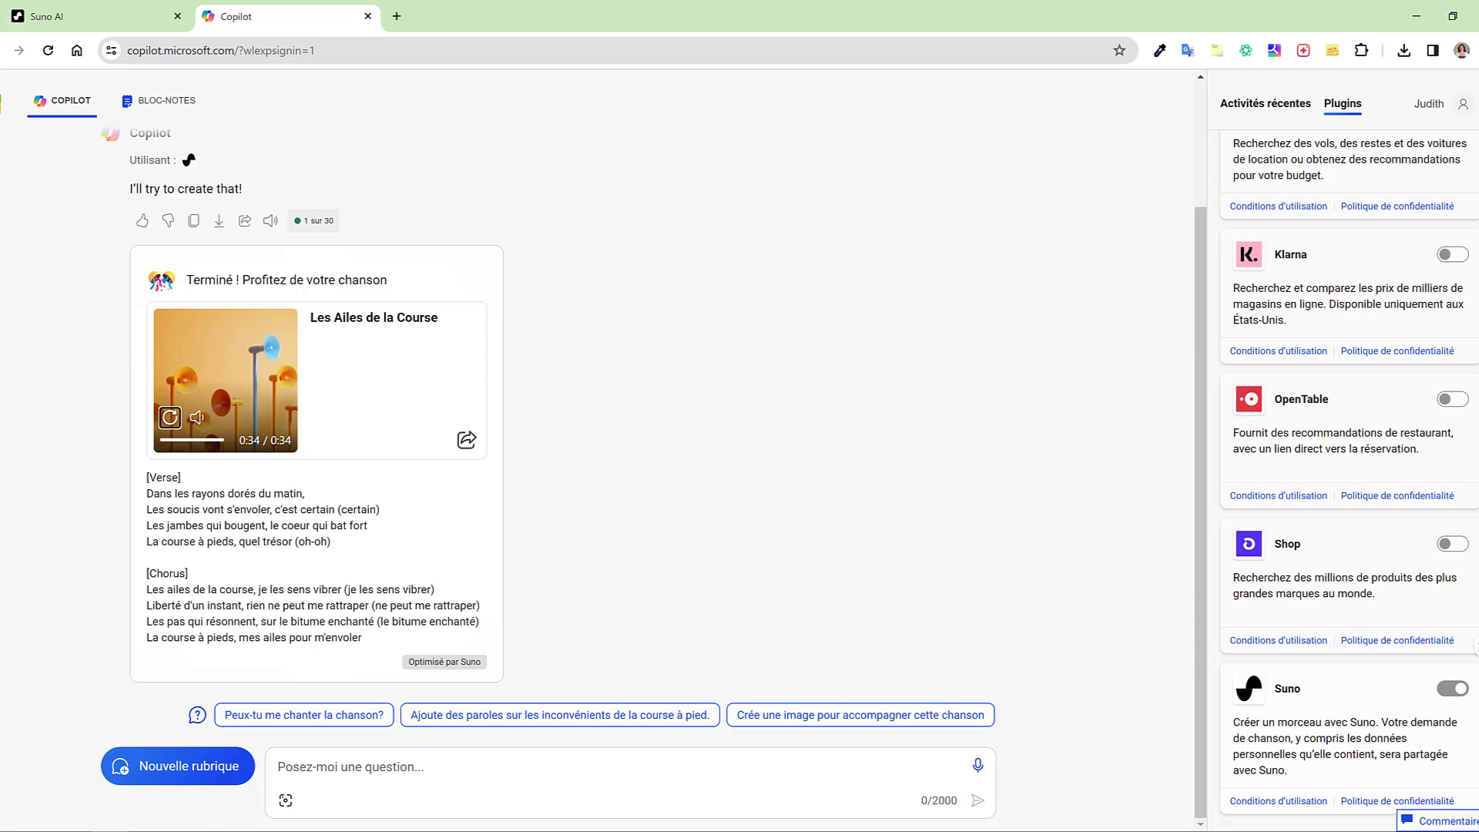
Switch back to the Suno website and open its song-making app
left_click(128, 31)
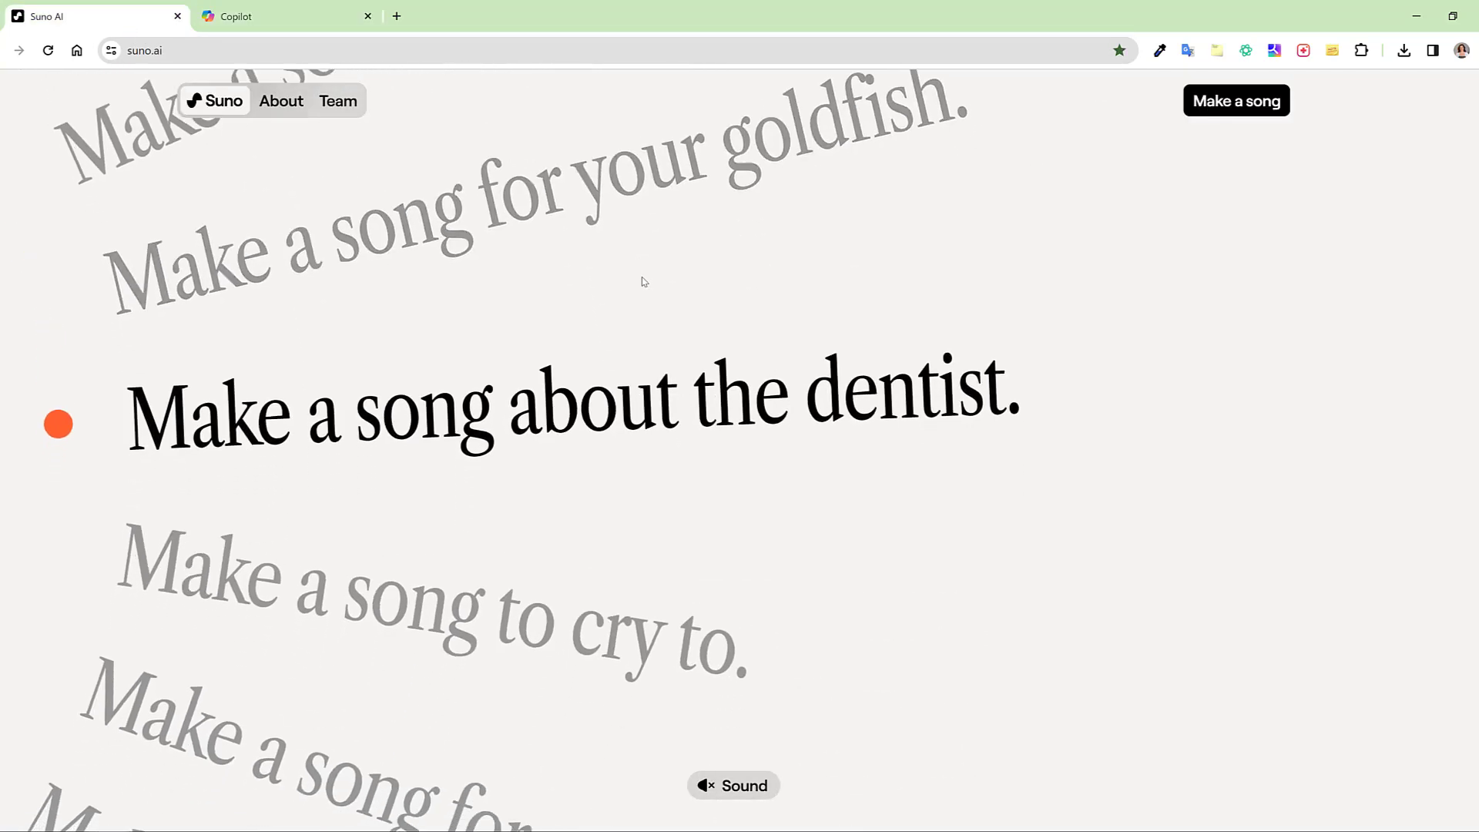
scroll(644, 282, "down", 12)
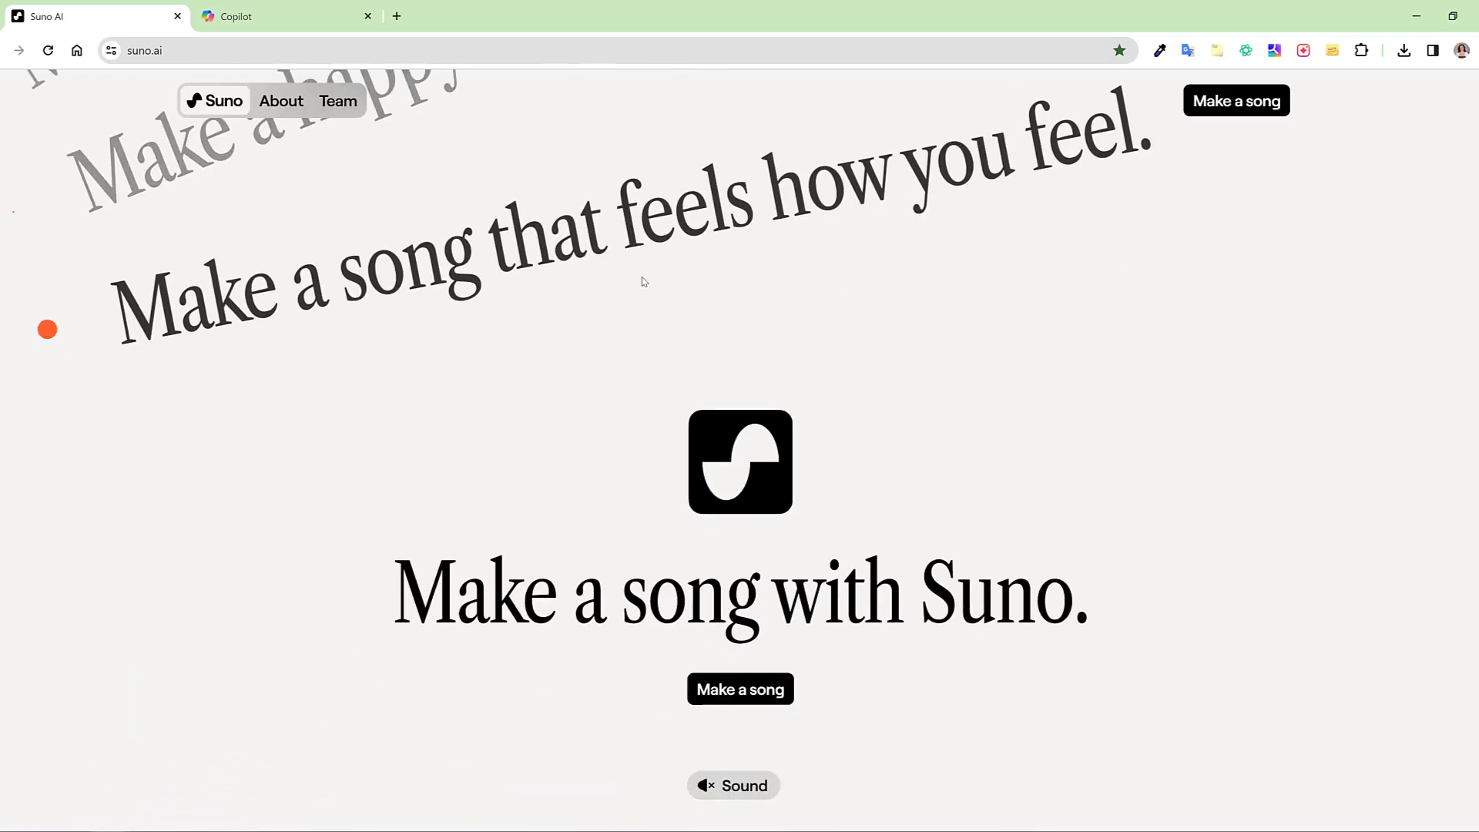
scroll(645, 282, "up", 5)
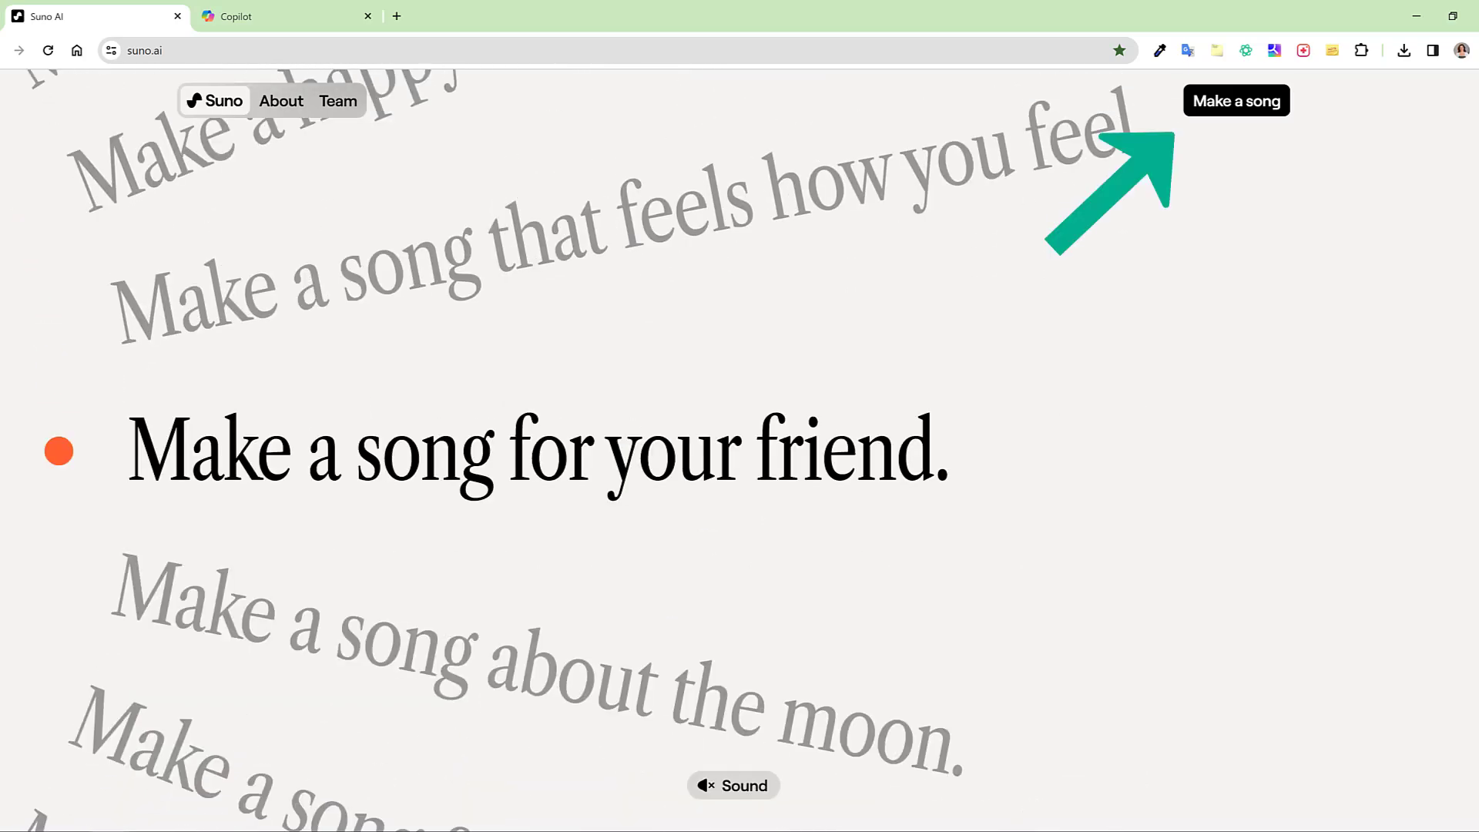
left_click(1232, 108)
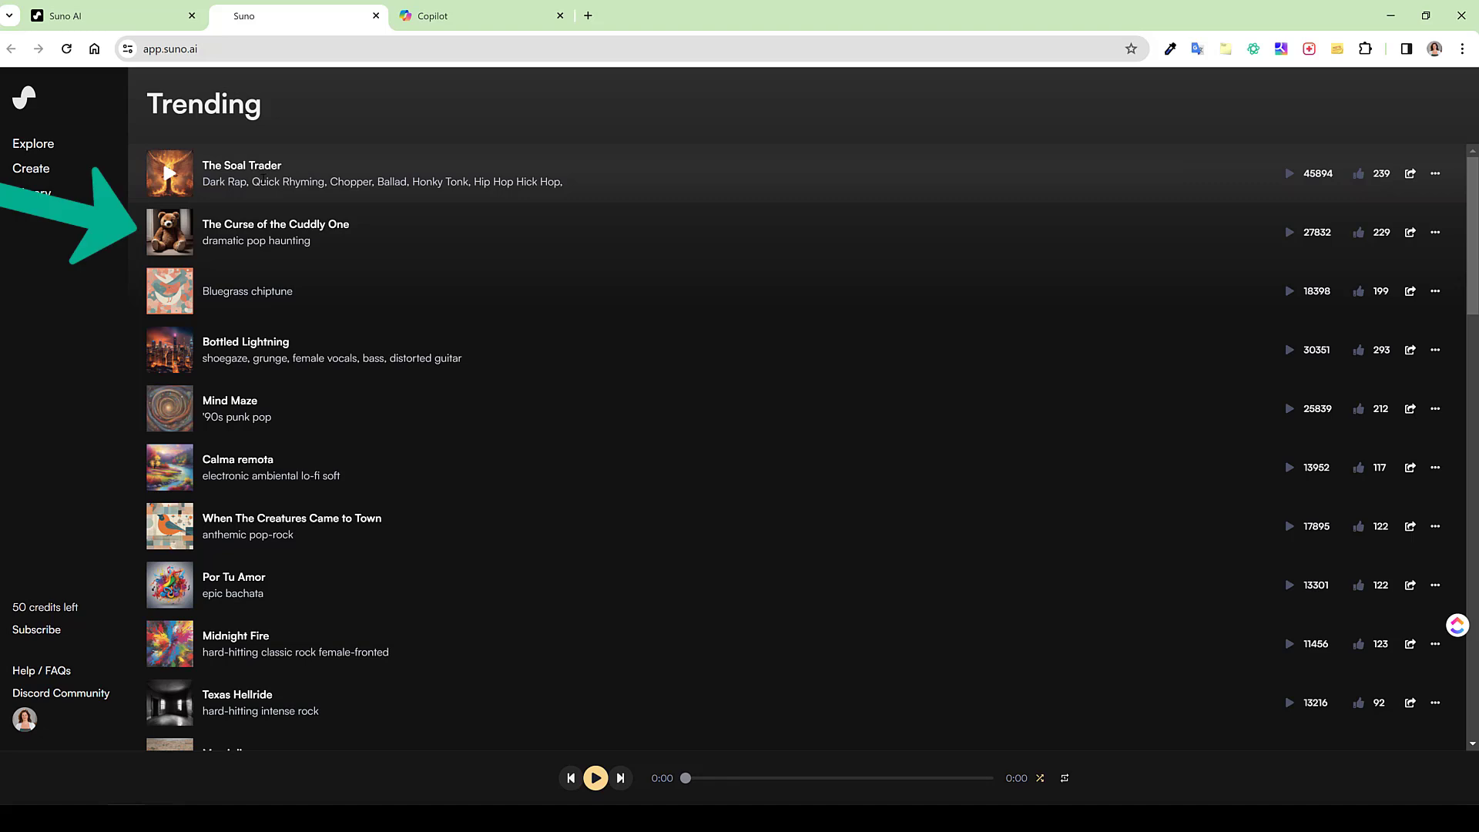
Play and pause the trending song "The Curse of the Cuddly One", and examine its lyrics and available song options
left_click(170, 233)
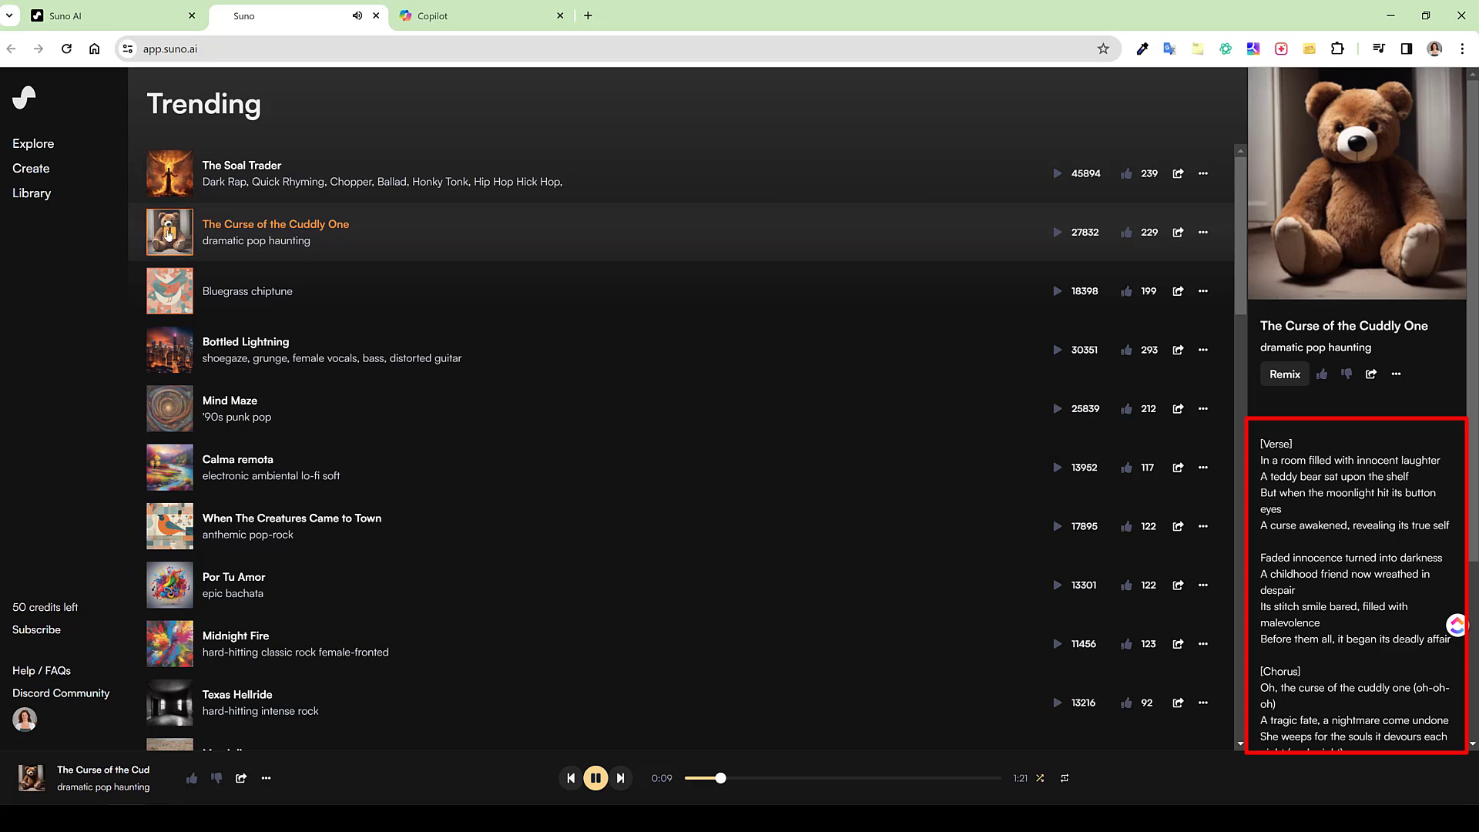
left_click(168, 235)
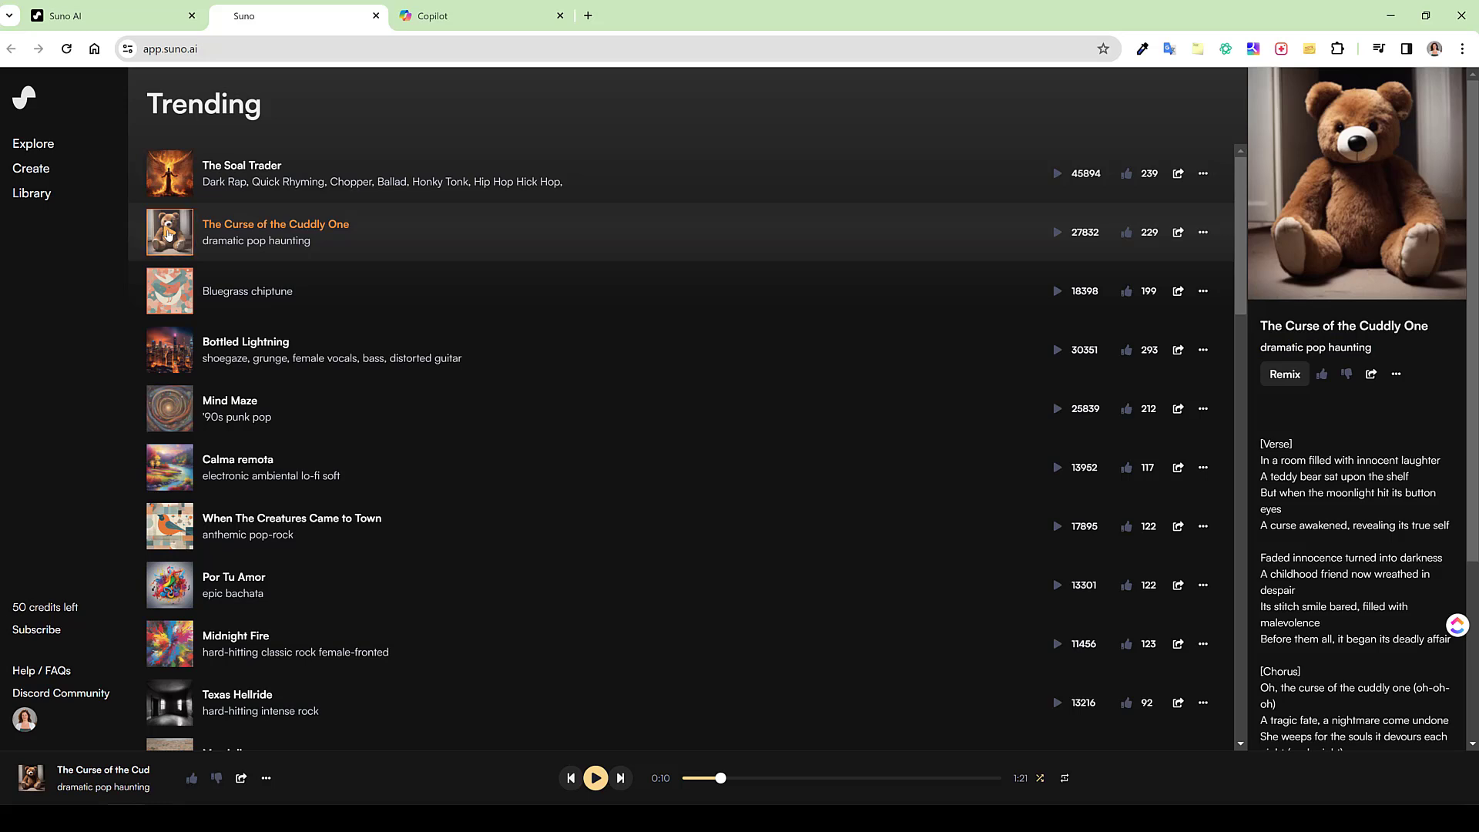
scroll(1310, 455, "down", 3)
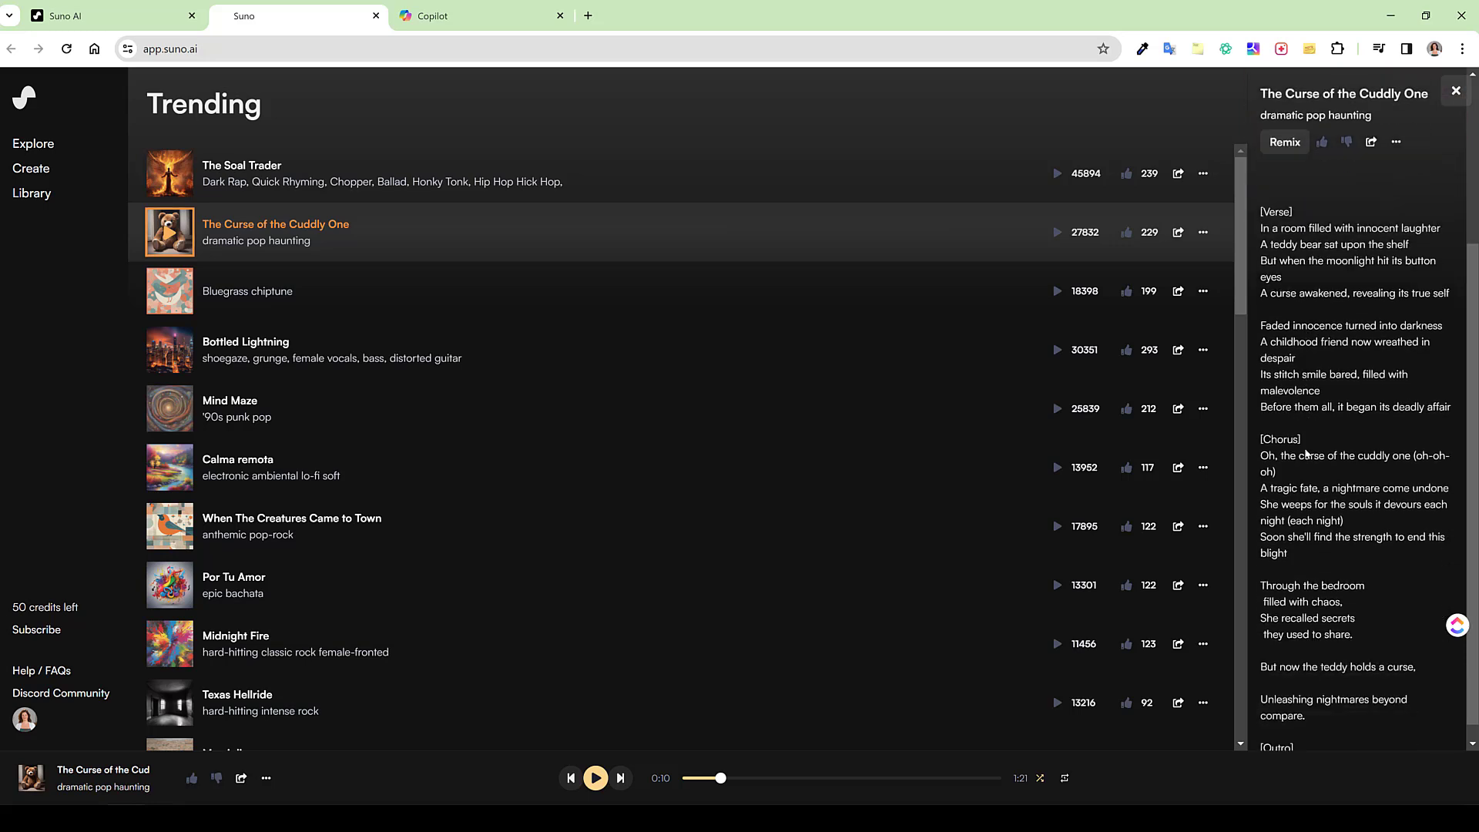
scroll(1307, 455, "up", 3)
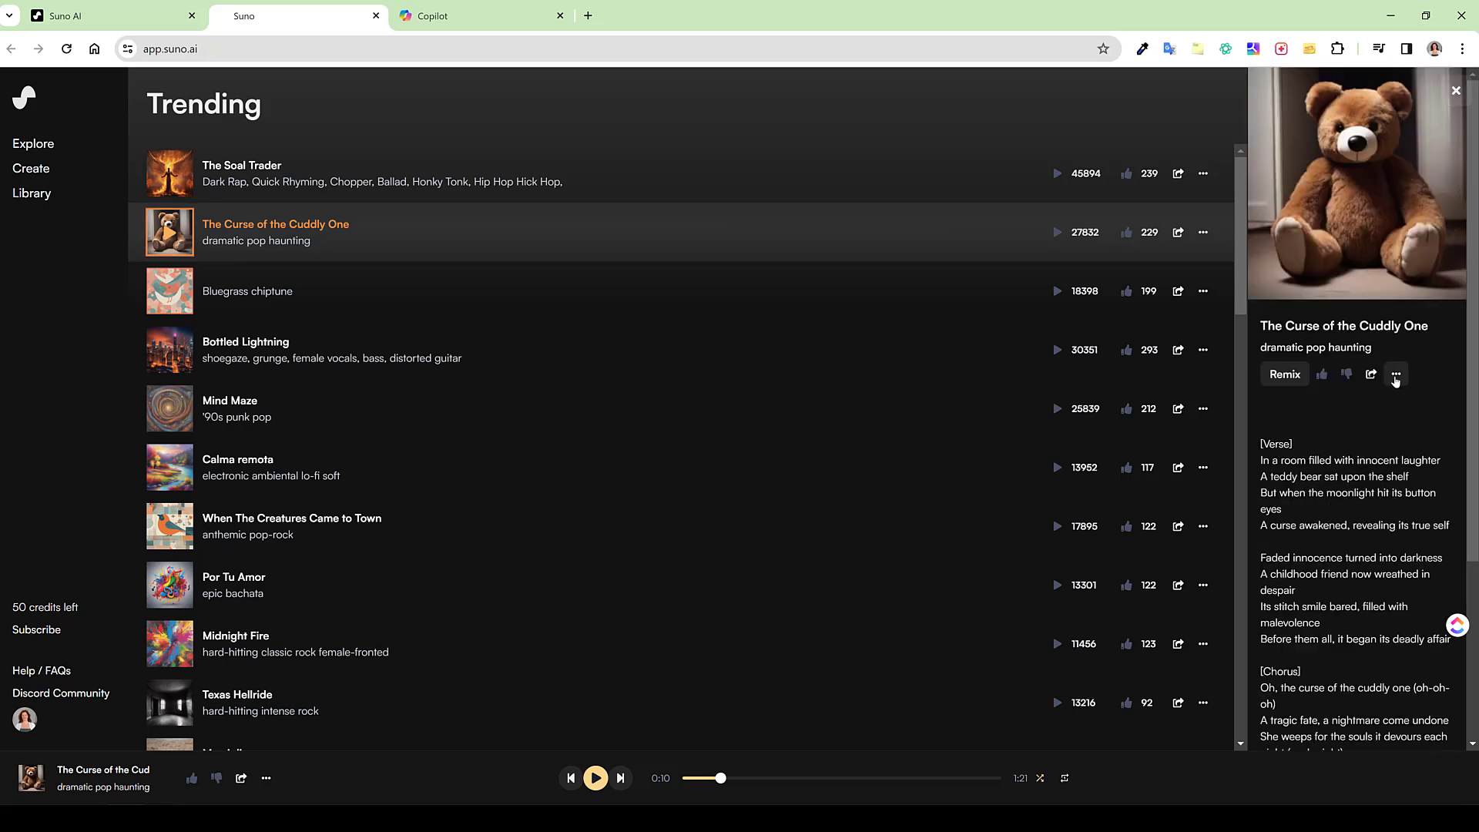
left_click(1396, 375)
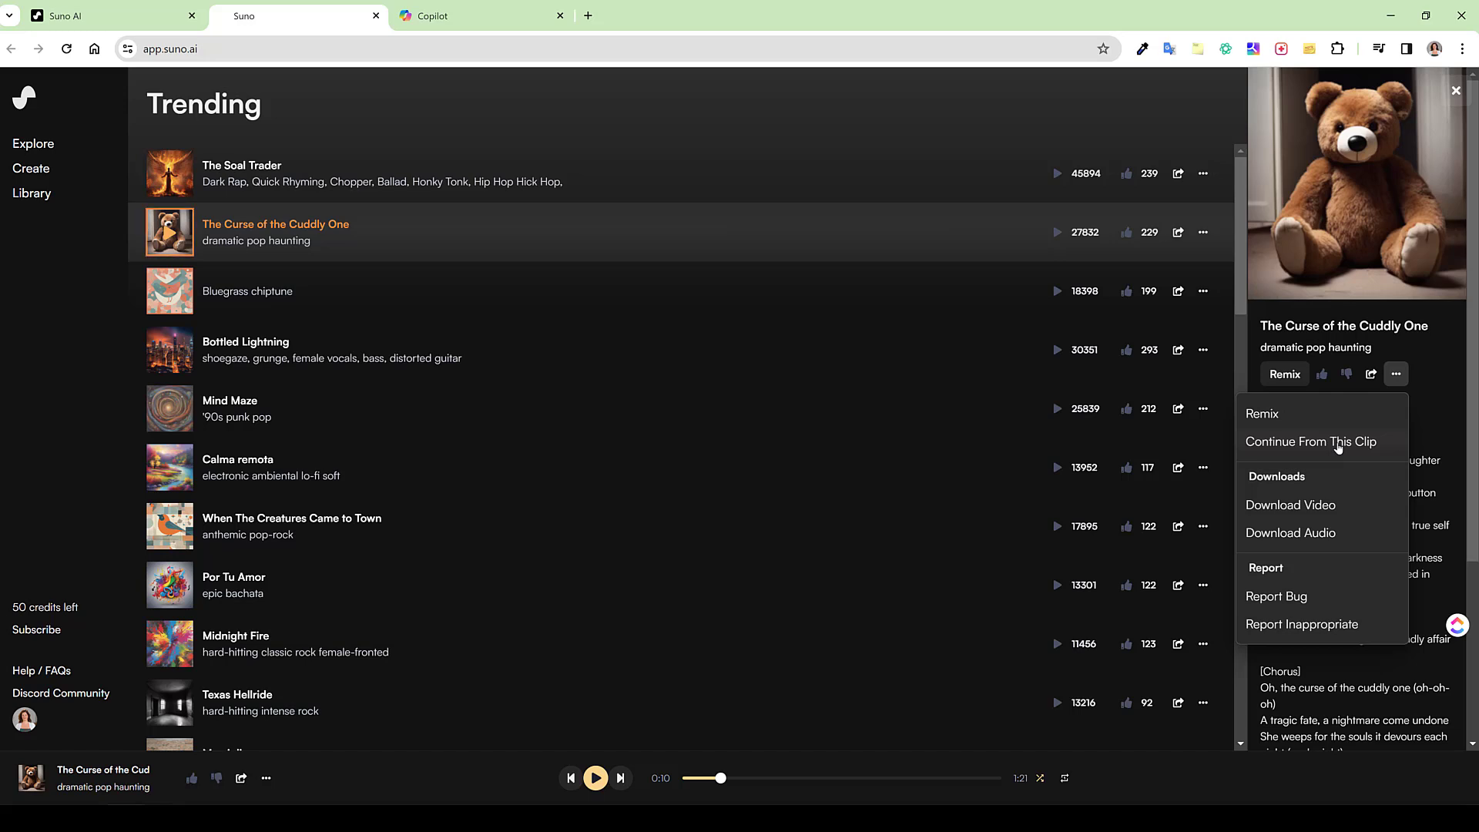
left_click(50, 146)
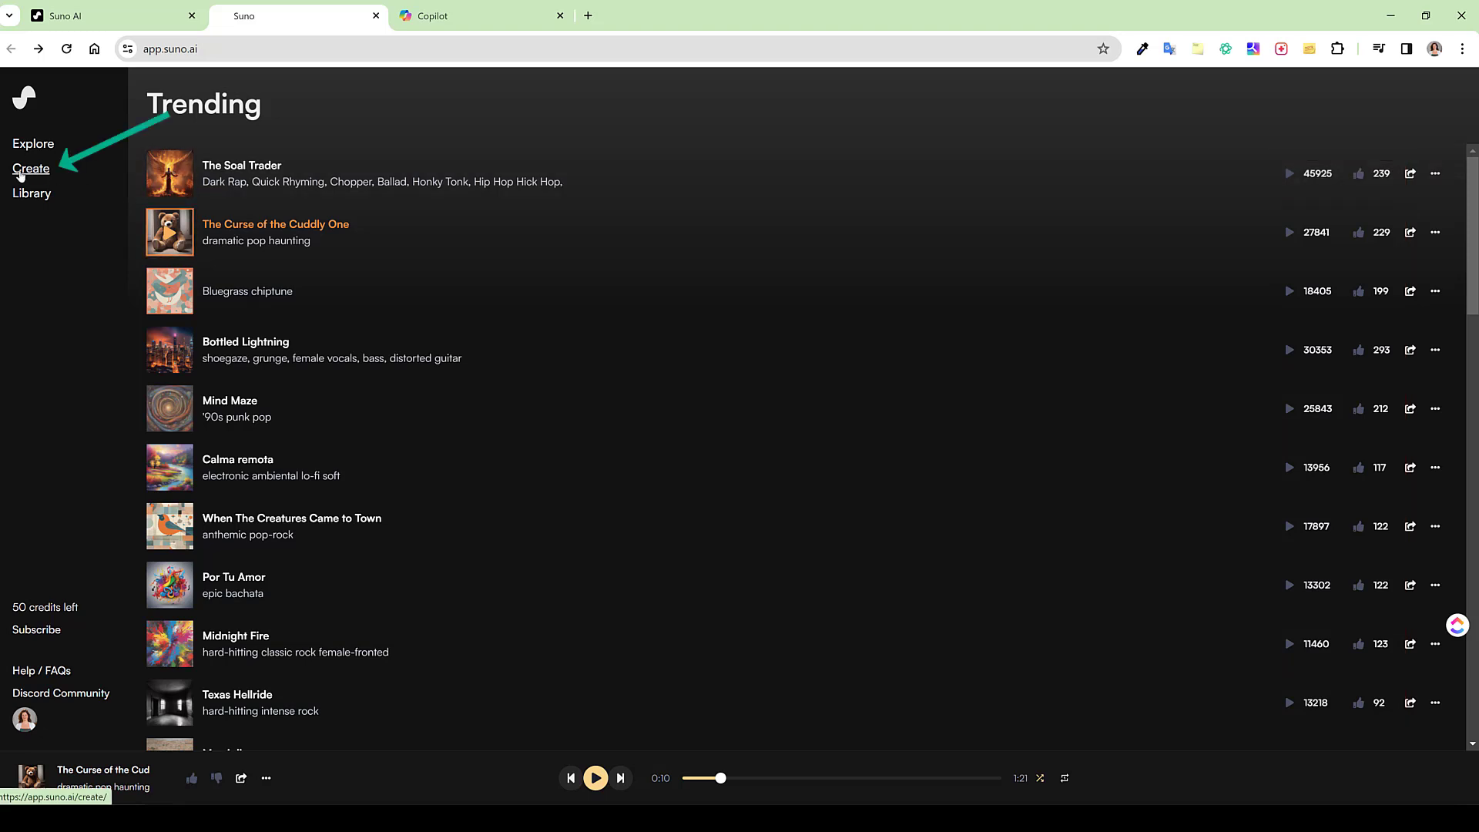
On the Create page, disable Custom Mode and generate a song from "chanson pour donner envie d'écouter mon podcast sur le marketing digital. Style indie"
left_click(21, 171)
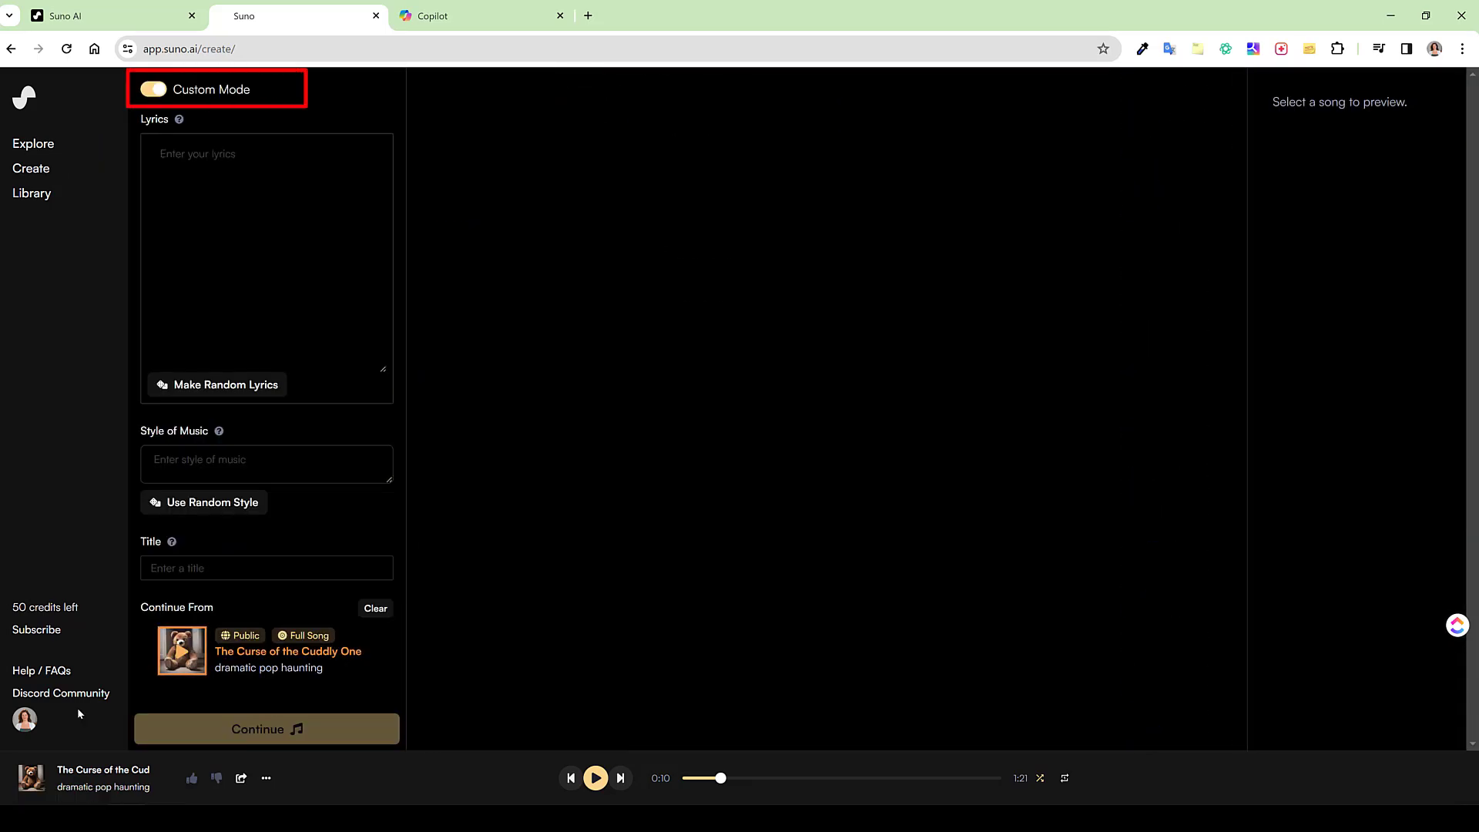
left_click(147, 90)
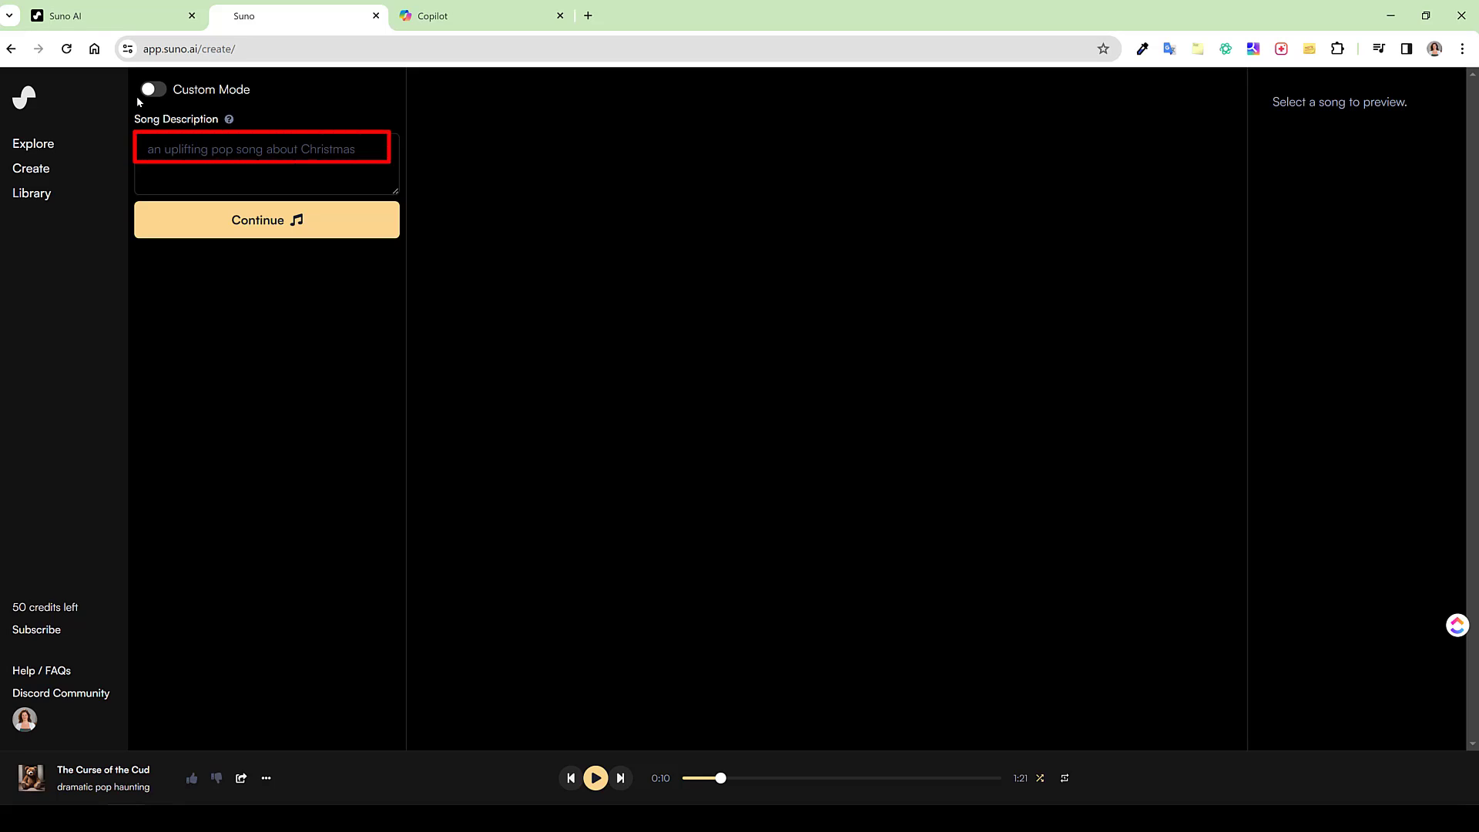
type("chanson pour ")
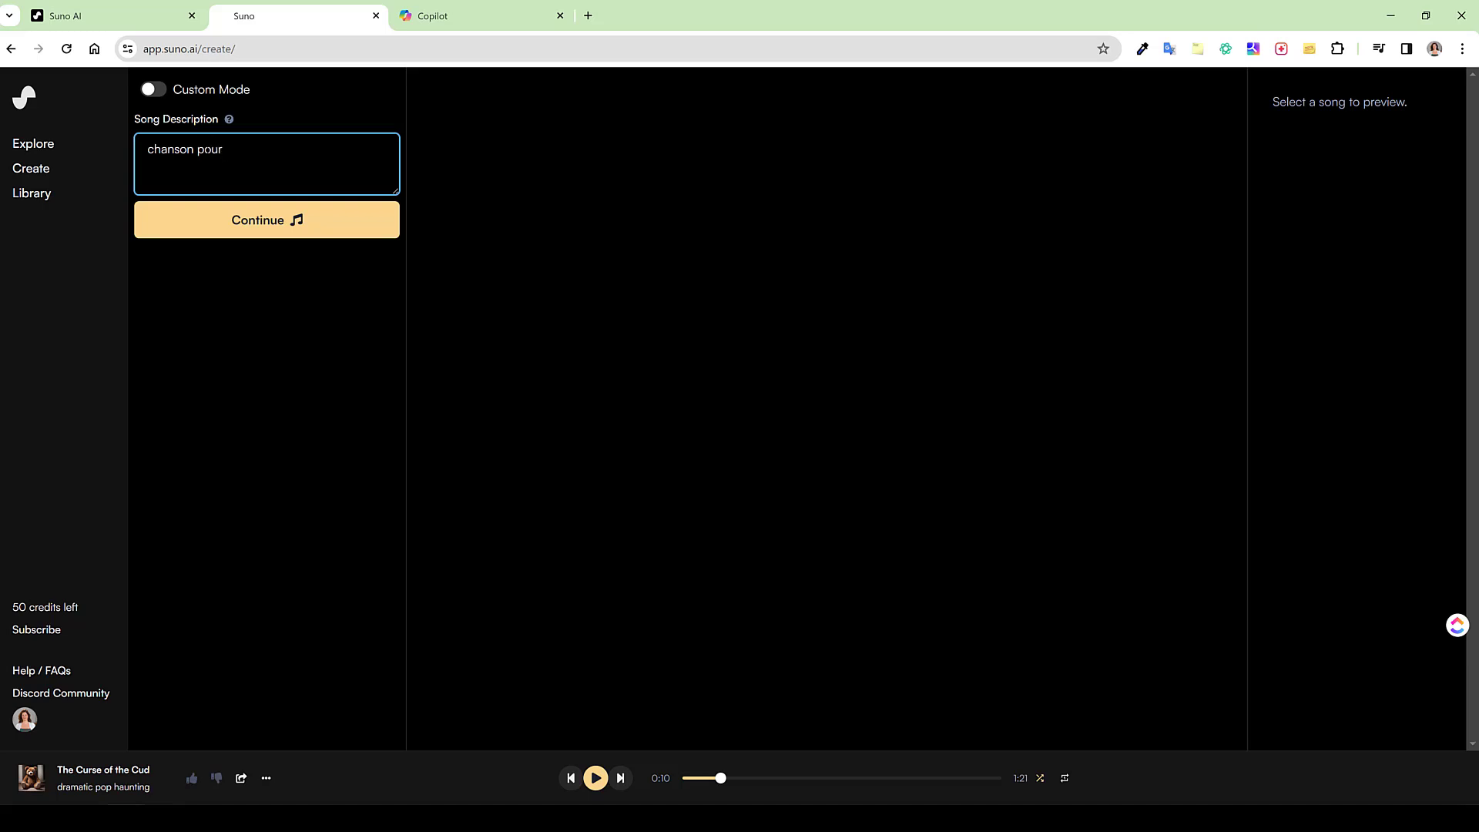
type("donner envie d'écouter mon p")
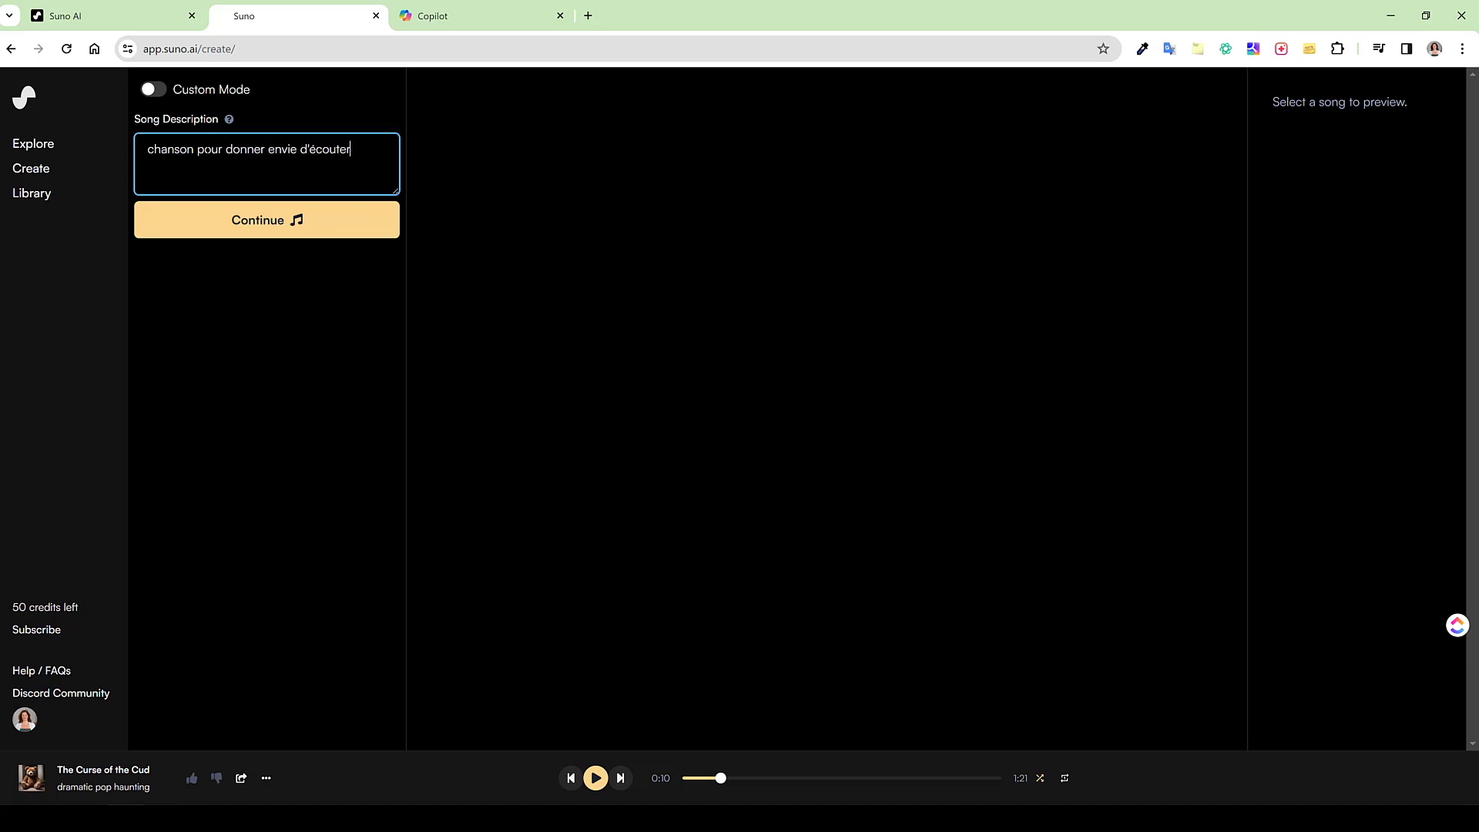
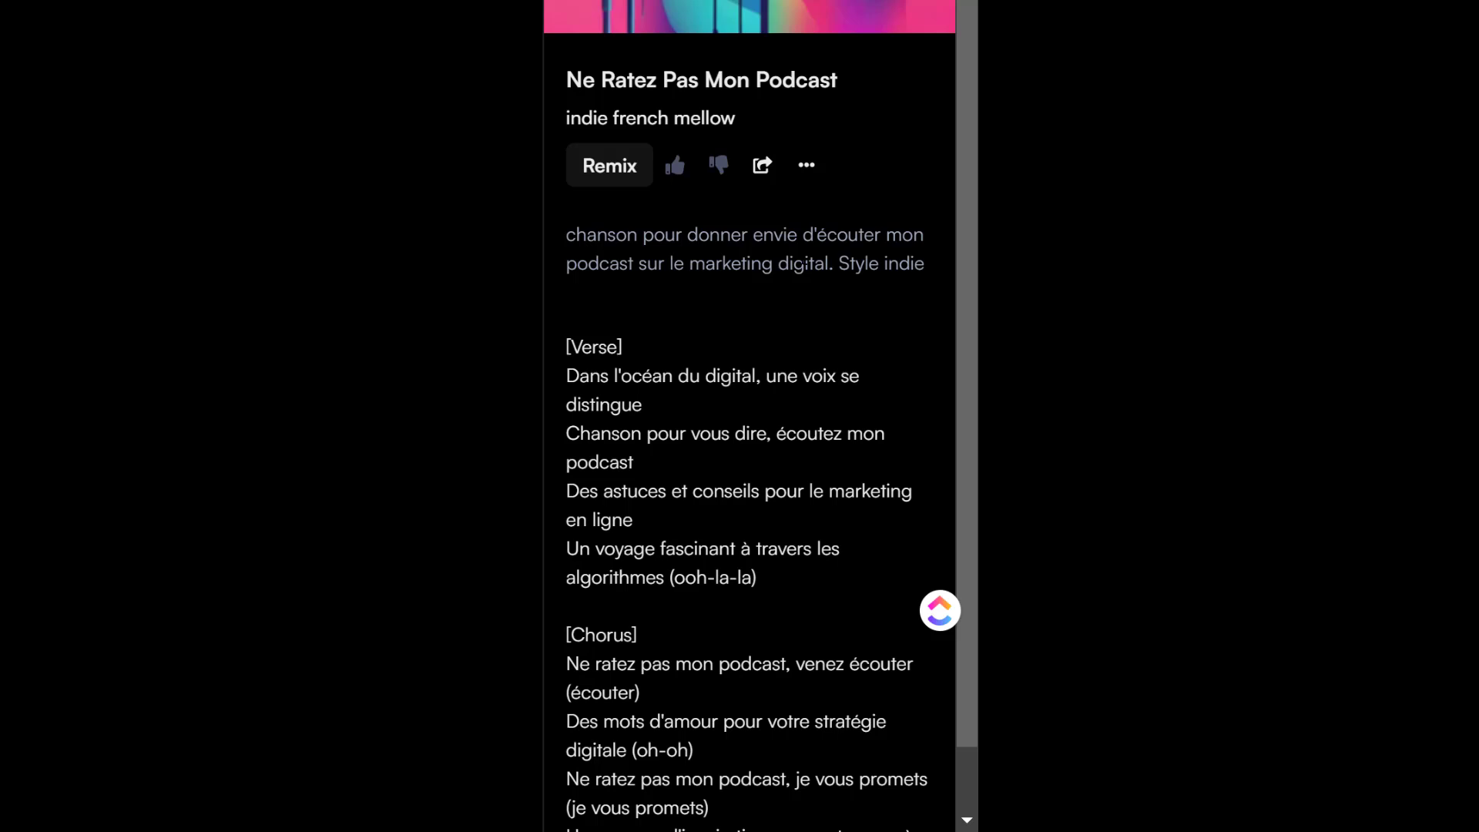
scroll(805, 262, "down", 1)
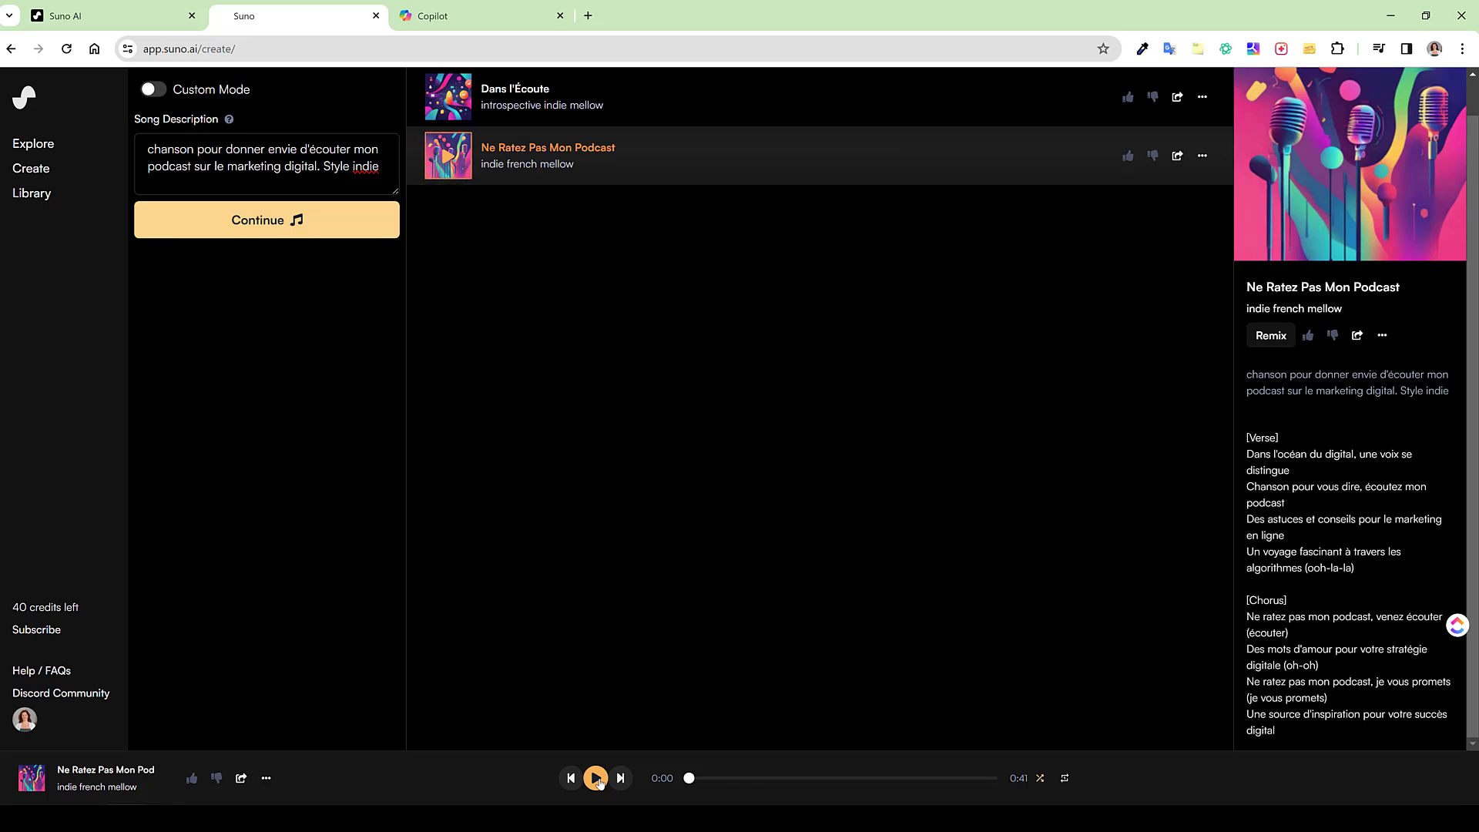
Turn Custom Mode back on and fill the song form with random lyrics
left_click(155, 89)
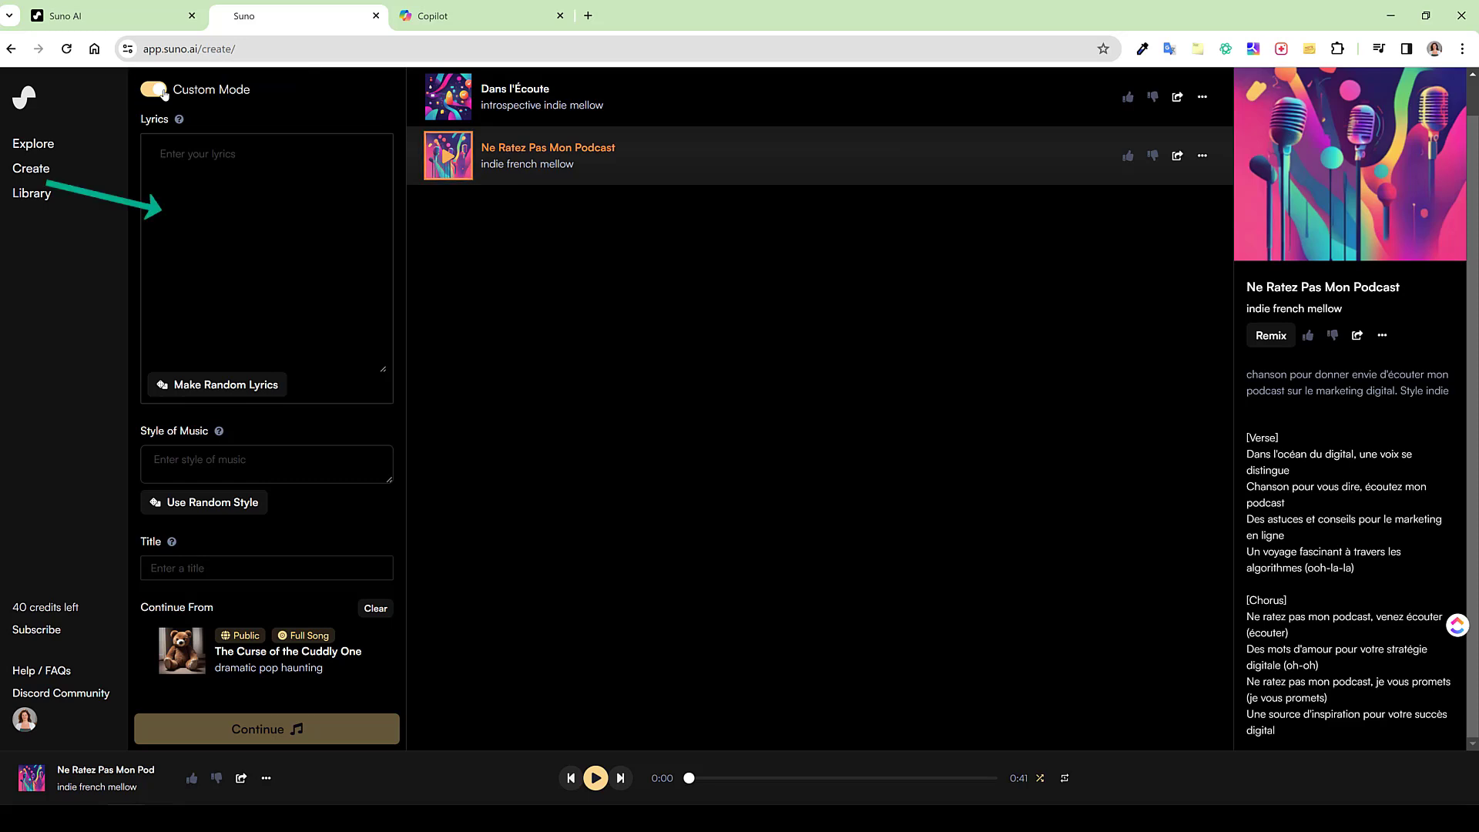
left_click(226, 385)
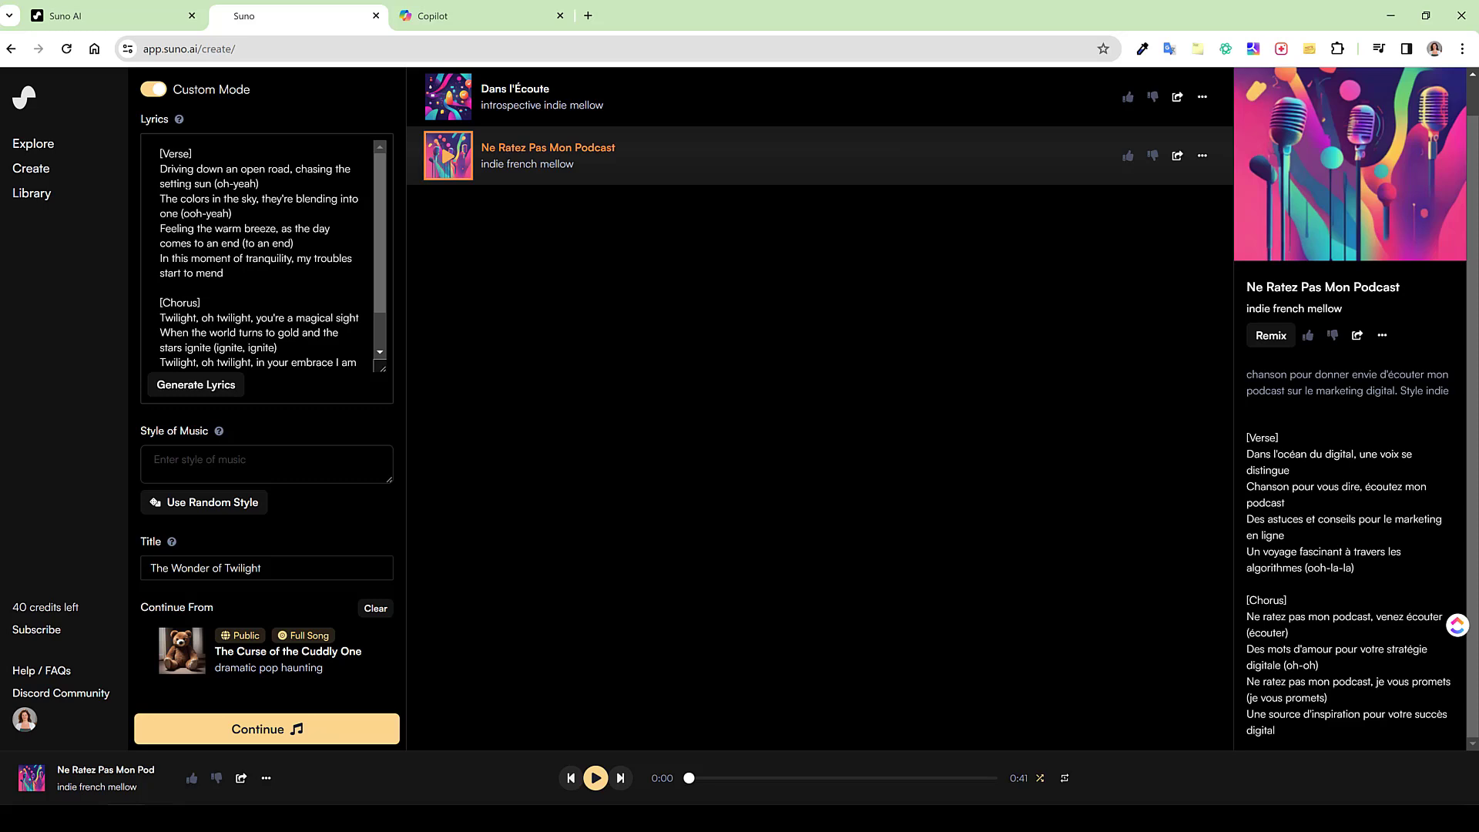
Delete the random lyrics and clear the "The Curse of the Cuddly One" clip from Continue From
left_click_drag(159, 152, 288, 394)
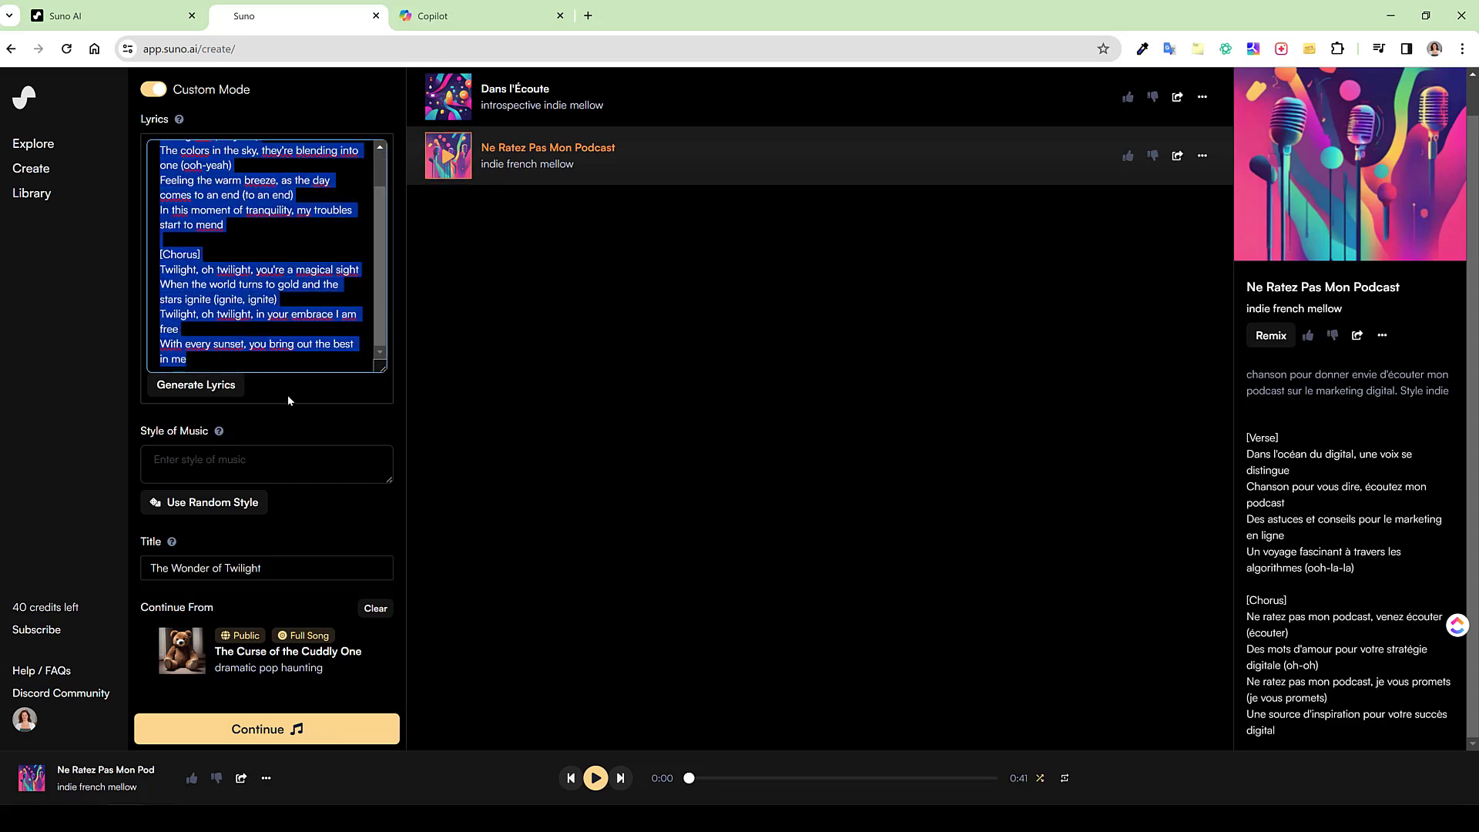
key("BackSpace")
left_click(373, 609)
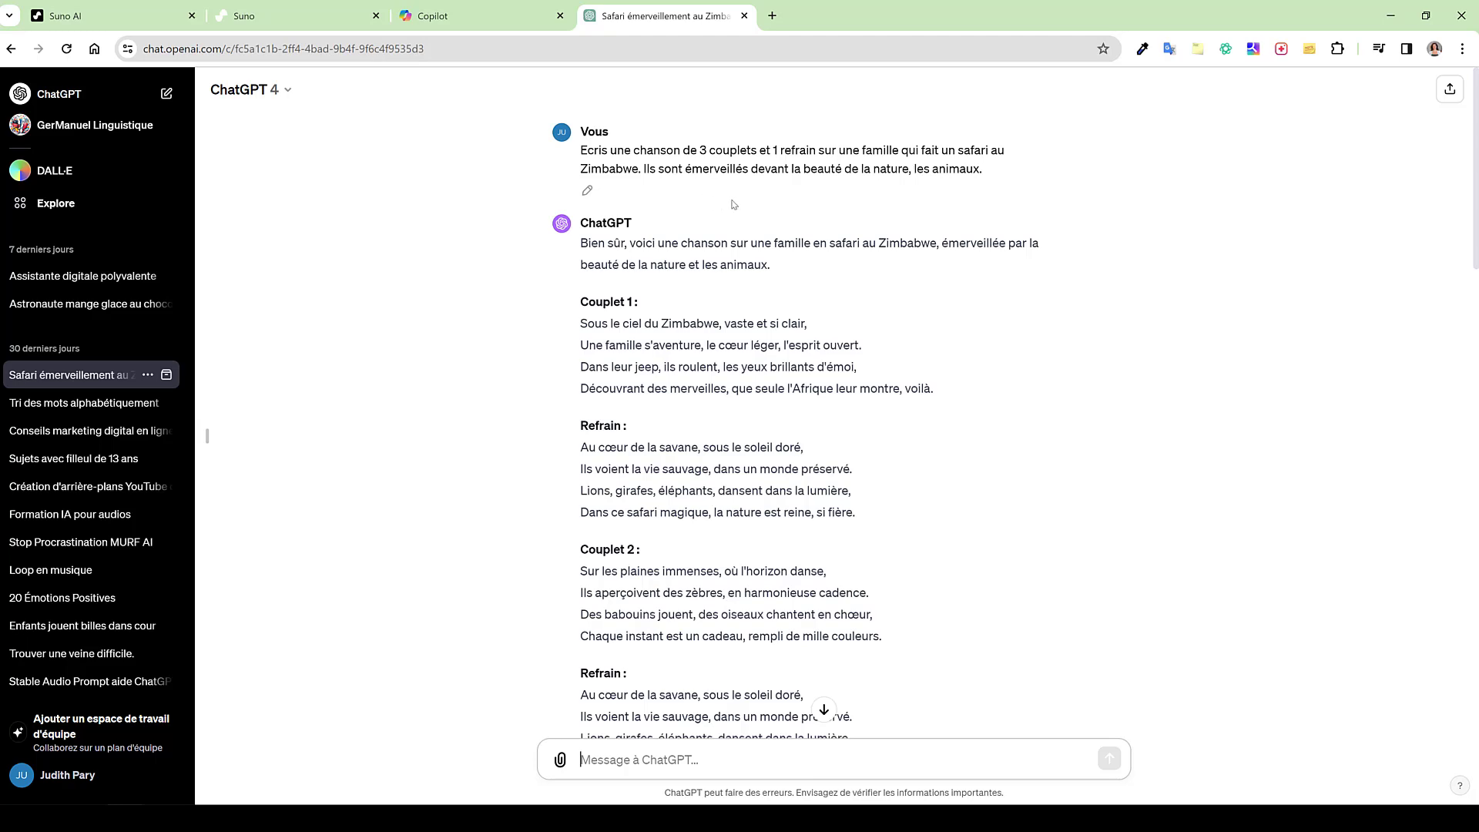
Copy the longer version of the Zimbabwe safari song from the ChatGPT conversation, from Couplet 1 through the final Refrain
scroll(753, 206, "down", 1)
scroll(753, 206, "down", 5)
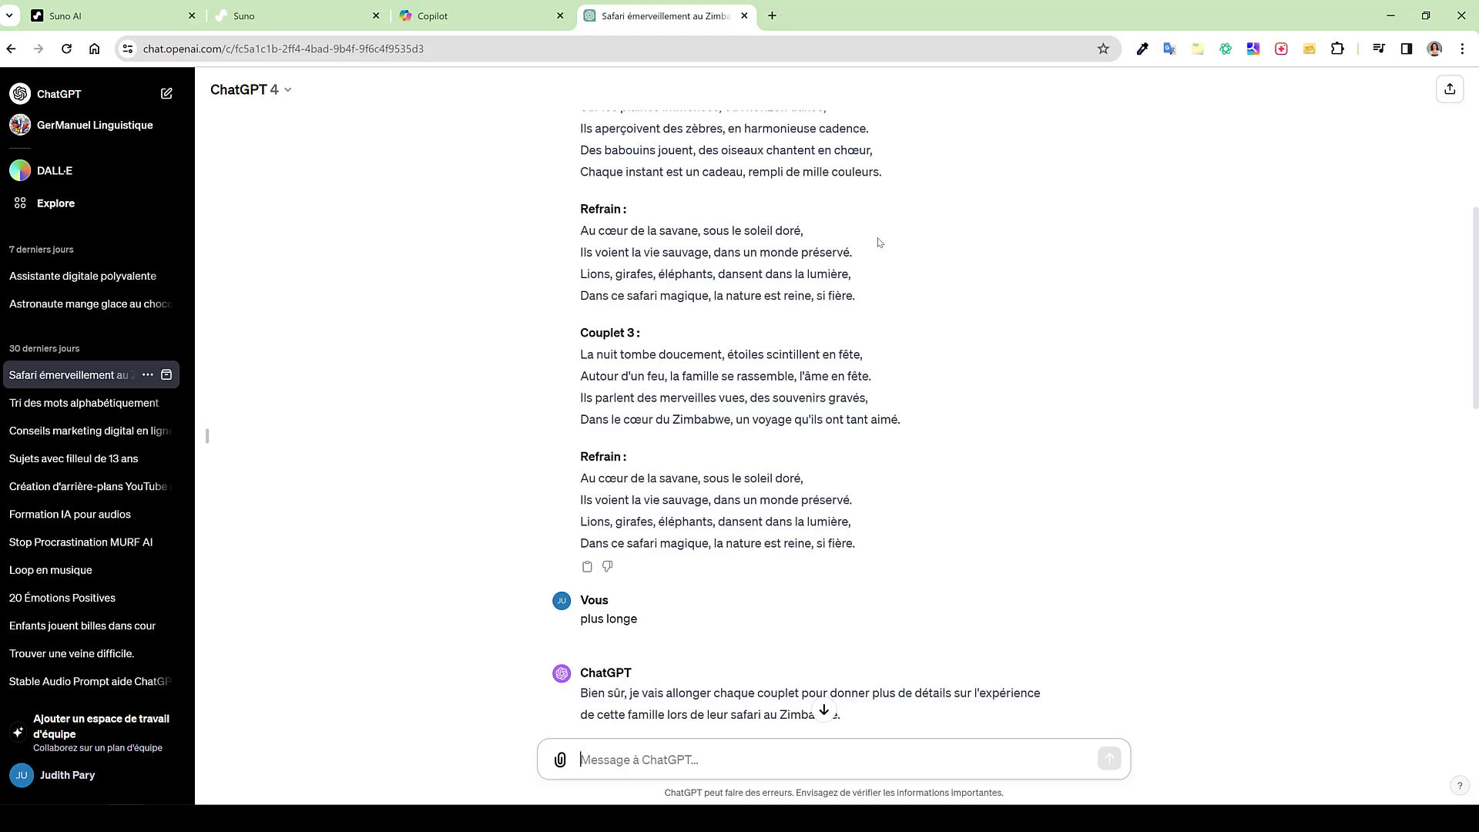
scroll(879, 242, "down", 2)
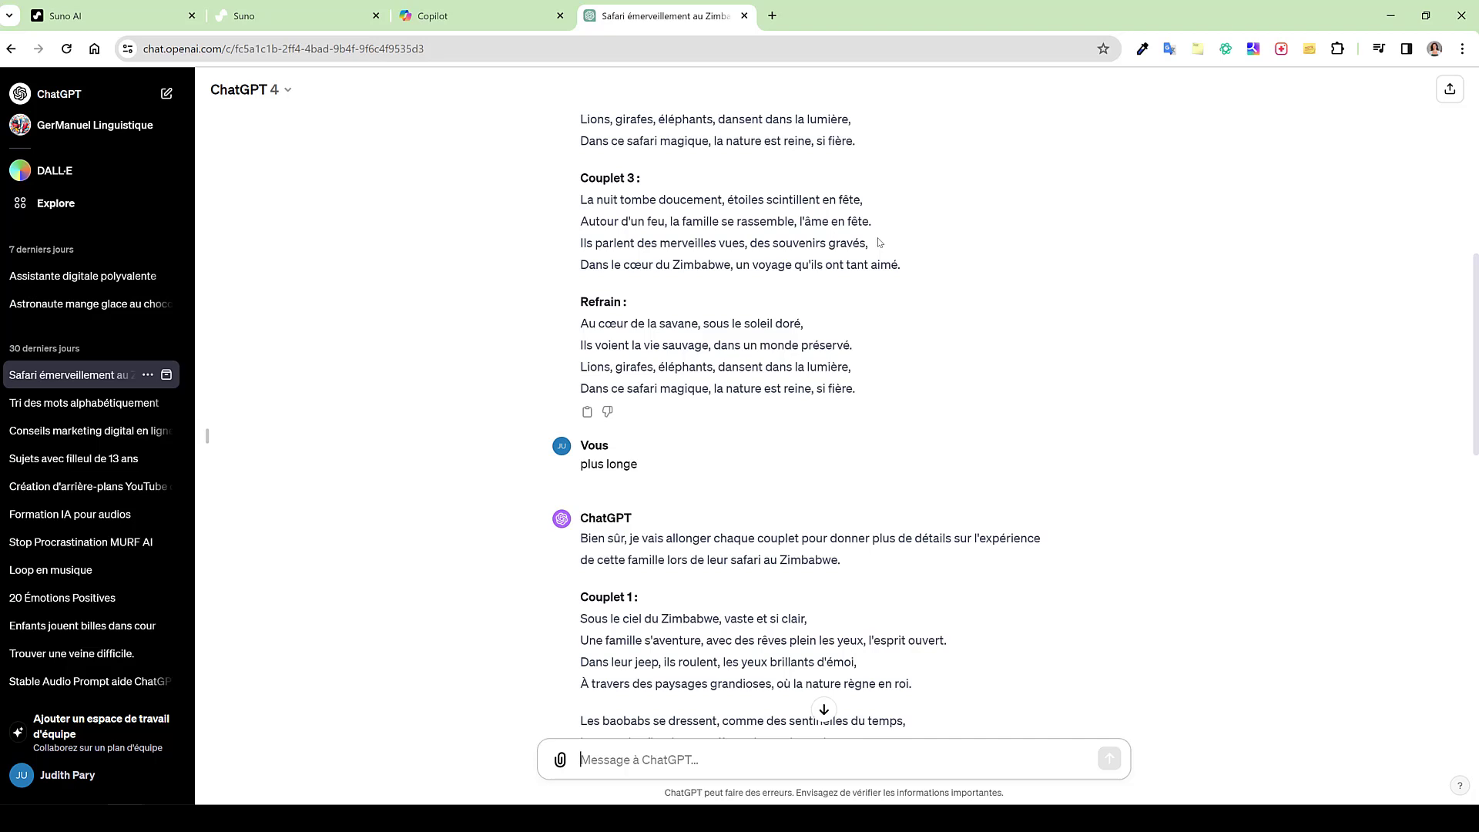
scroll(941, 272, "down", 2)
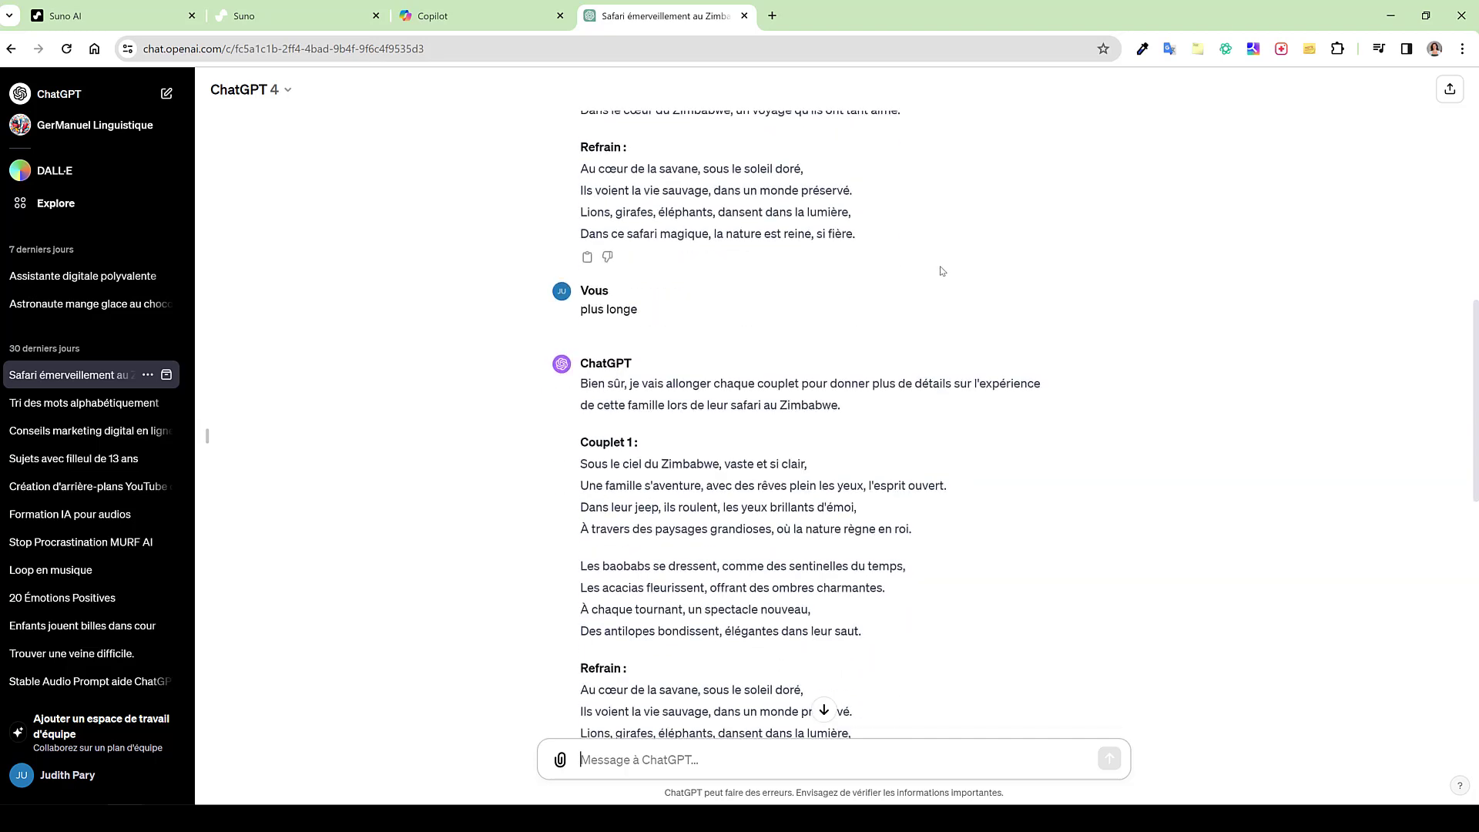
scroll(943, 271, "down", 9)
scroll(611, 271, "up", 5)
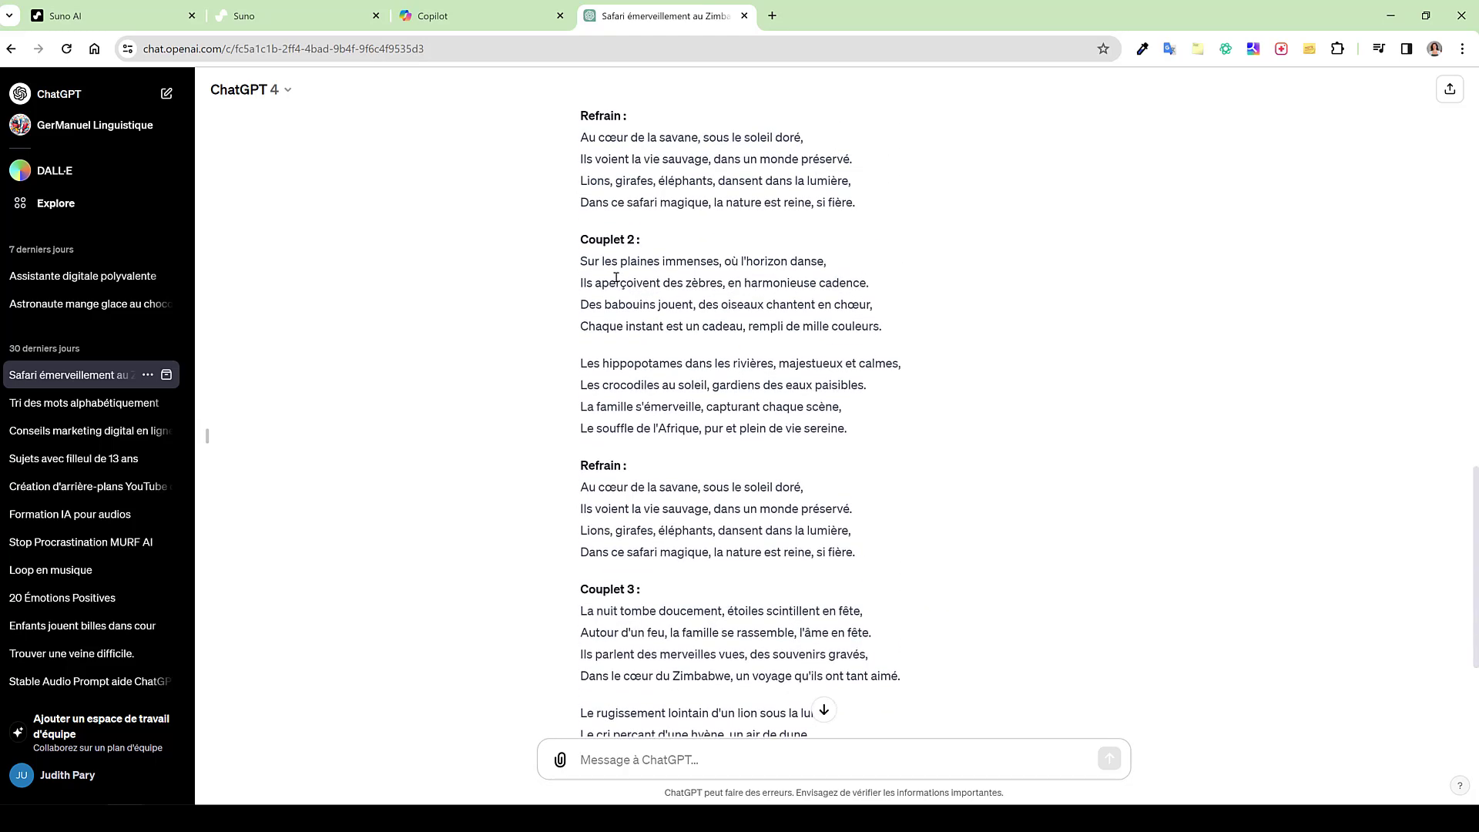
left_click_drag(581, 121, 870, 678)
scroll(754, 415, "down", 2)
scroll(766, 436, "down", 4)
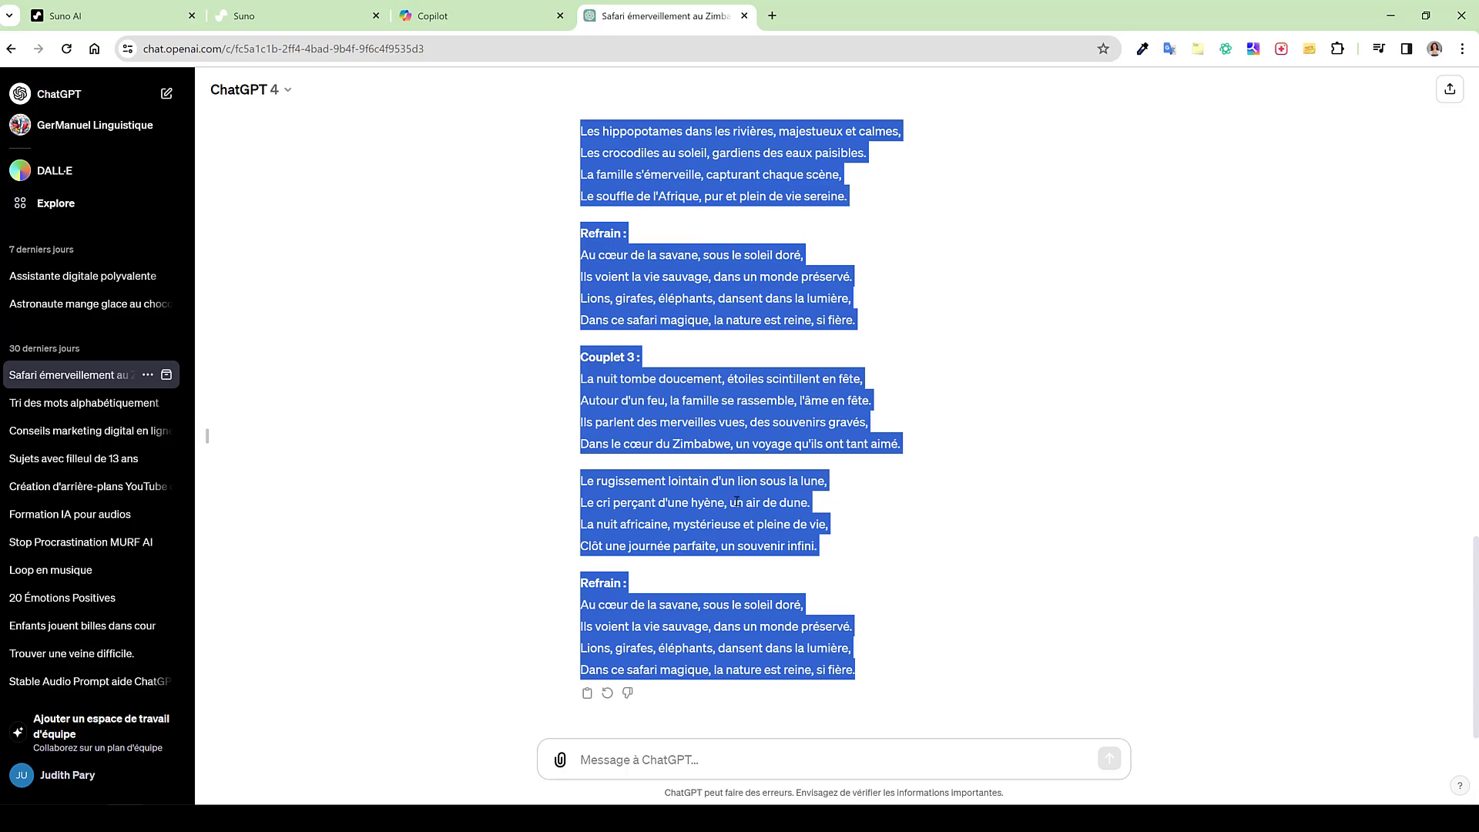
right_click(697, 420)
left_click(743, 433)
Return to the Suno Create page and paste the copied safari song as the custom lyrics
left_click(293, 16)
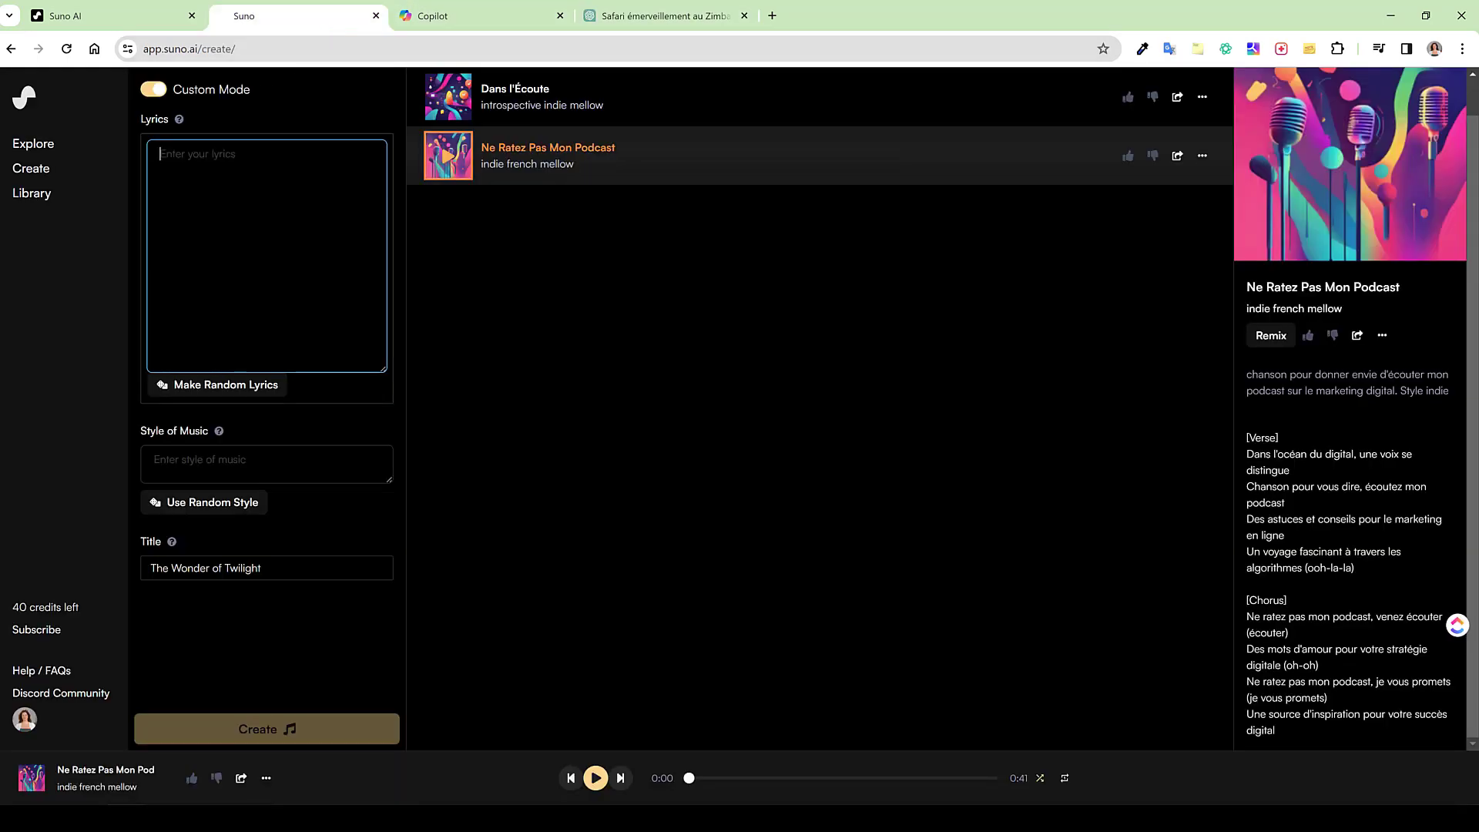
right_click(219, 155)
left_click(267, 308)
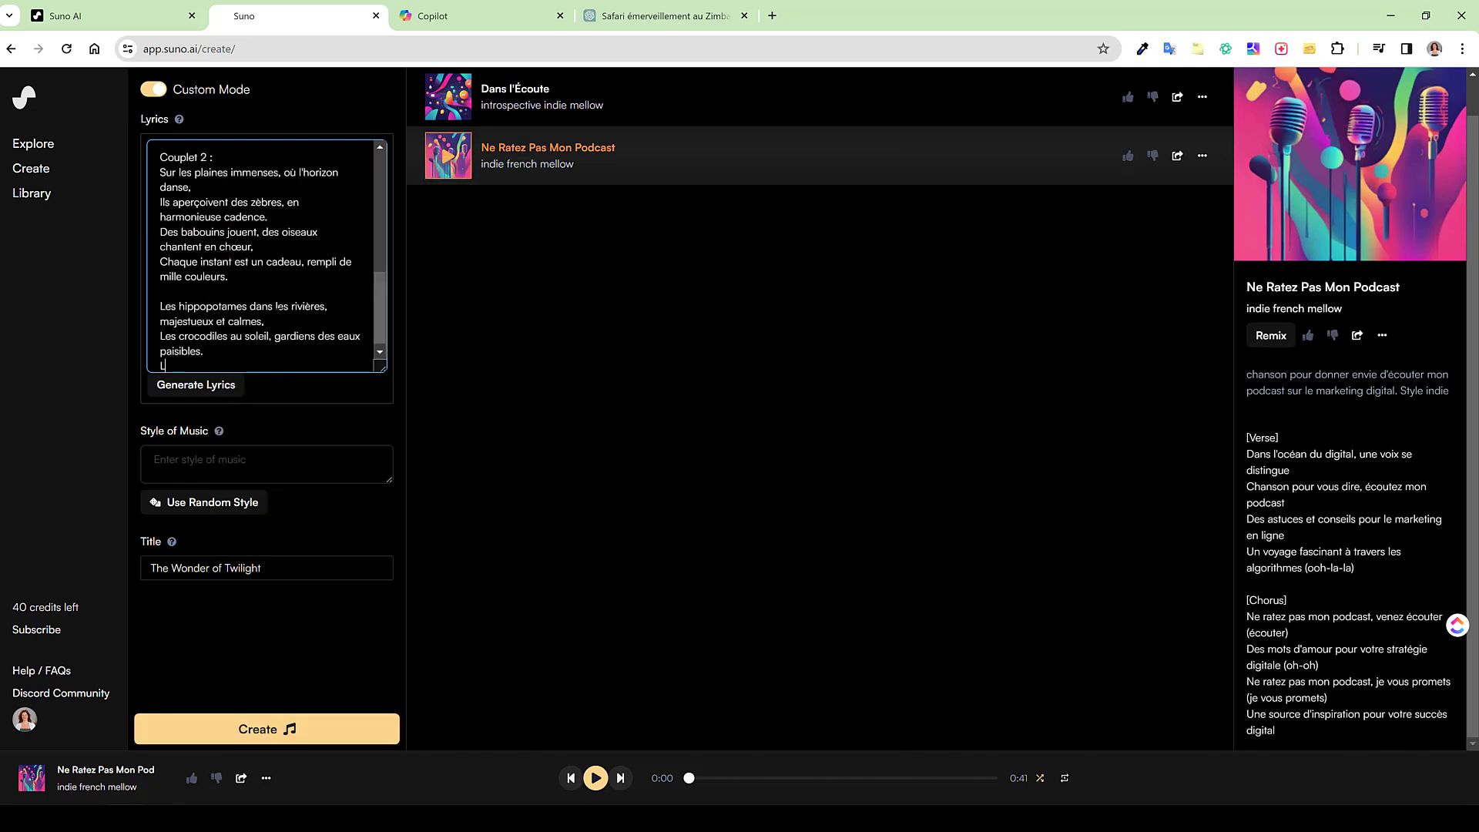
scroll(262, 254, "up", 10)
Set the music style to Pop, title the song "Safari au Zimbabwe" and create it
left_click(265, 463)
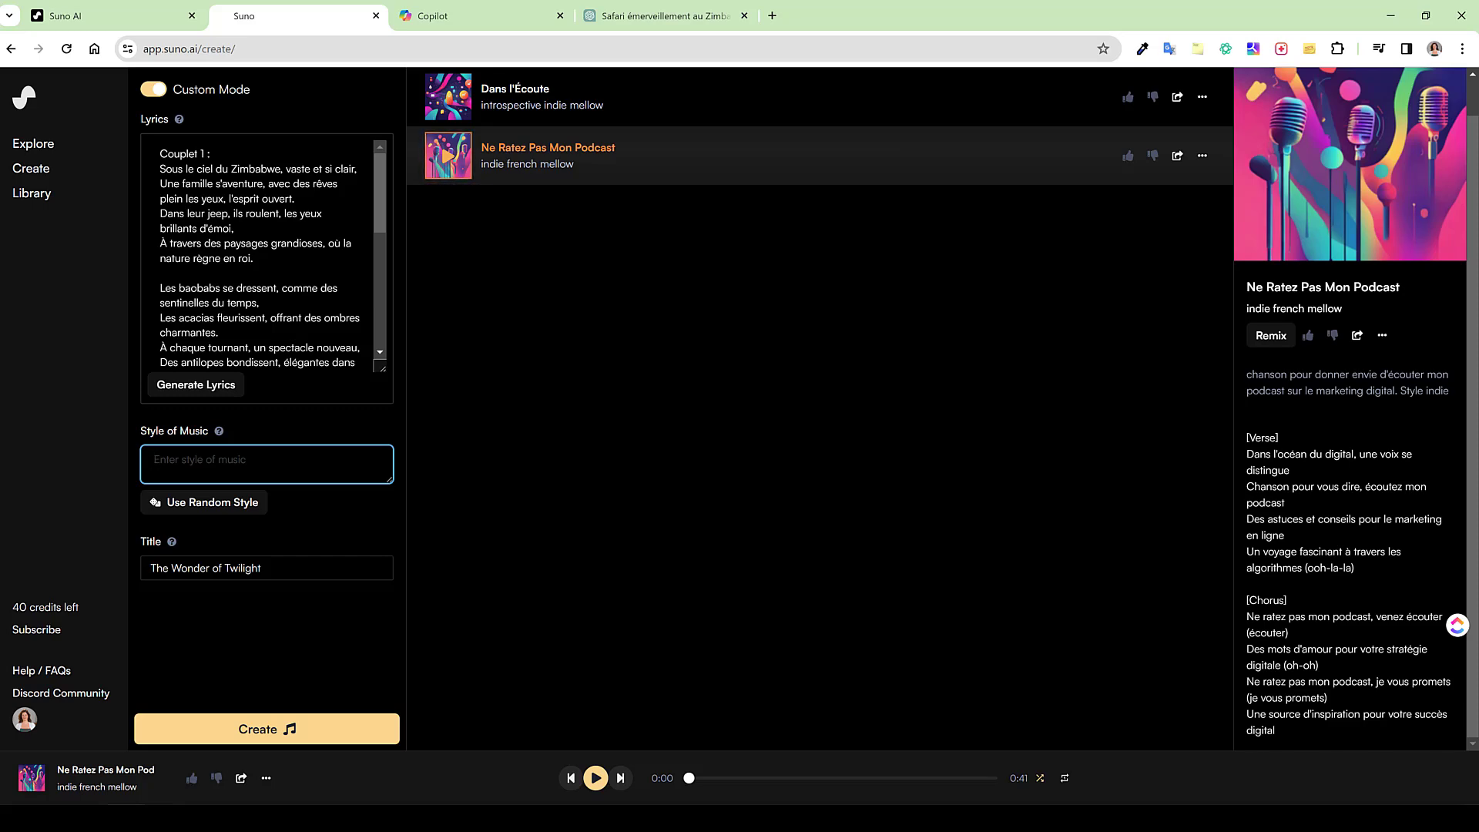
type("Pop")
left_click_drag(263, 569, 137, 581)
type("S")
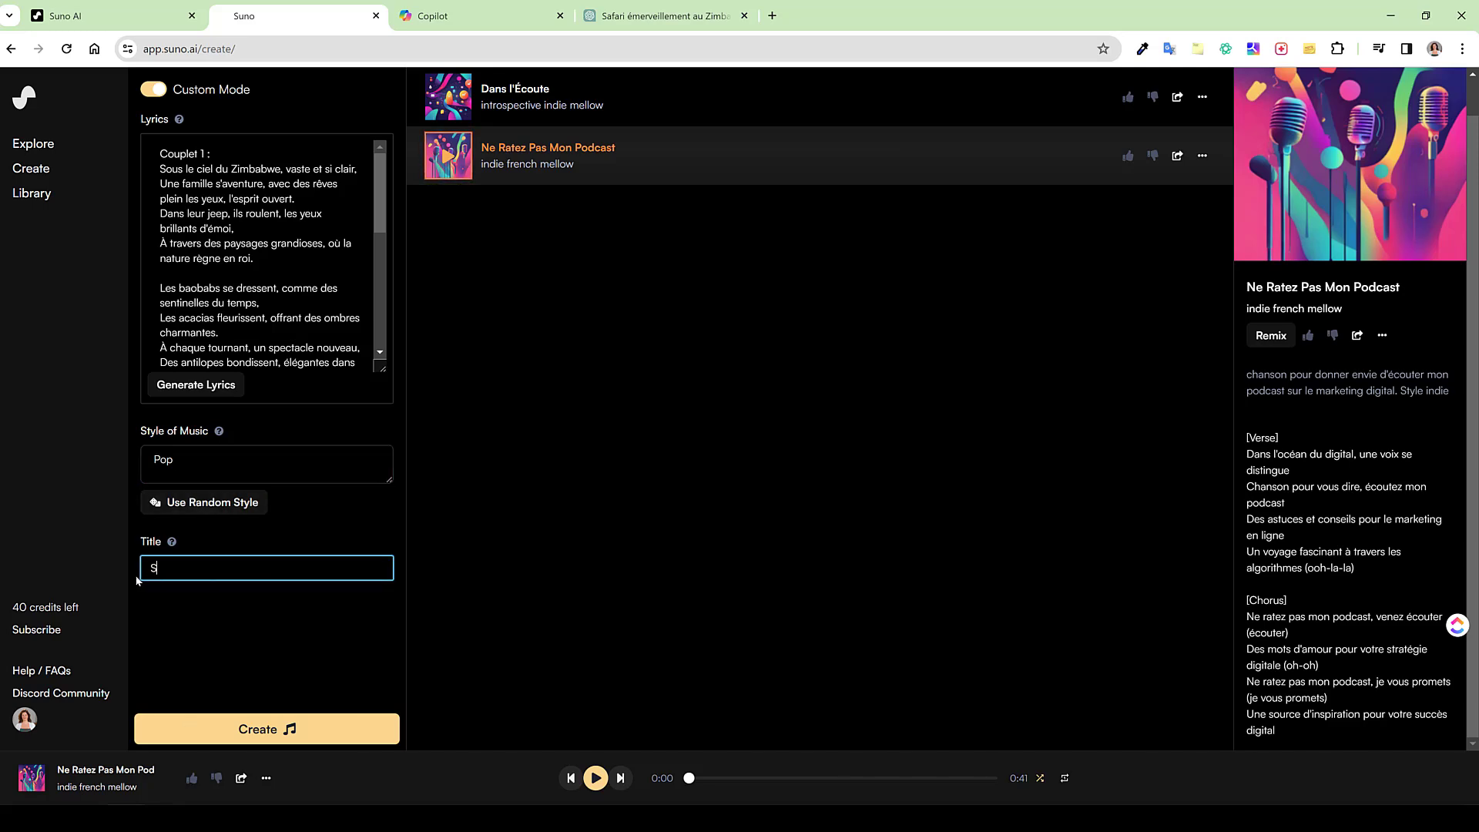
type("afari au Zimbabwe")
left_click(268, 728)
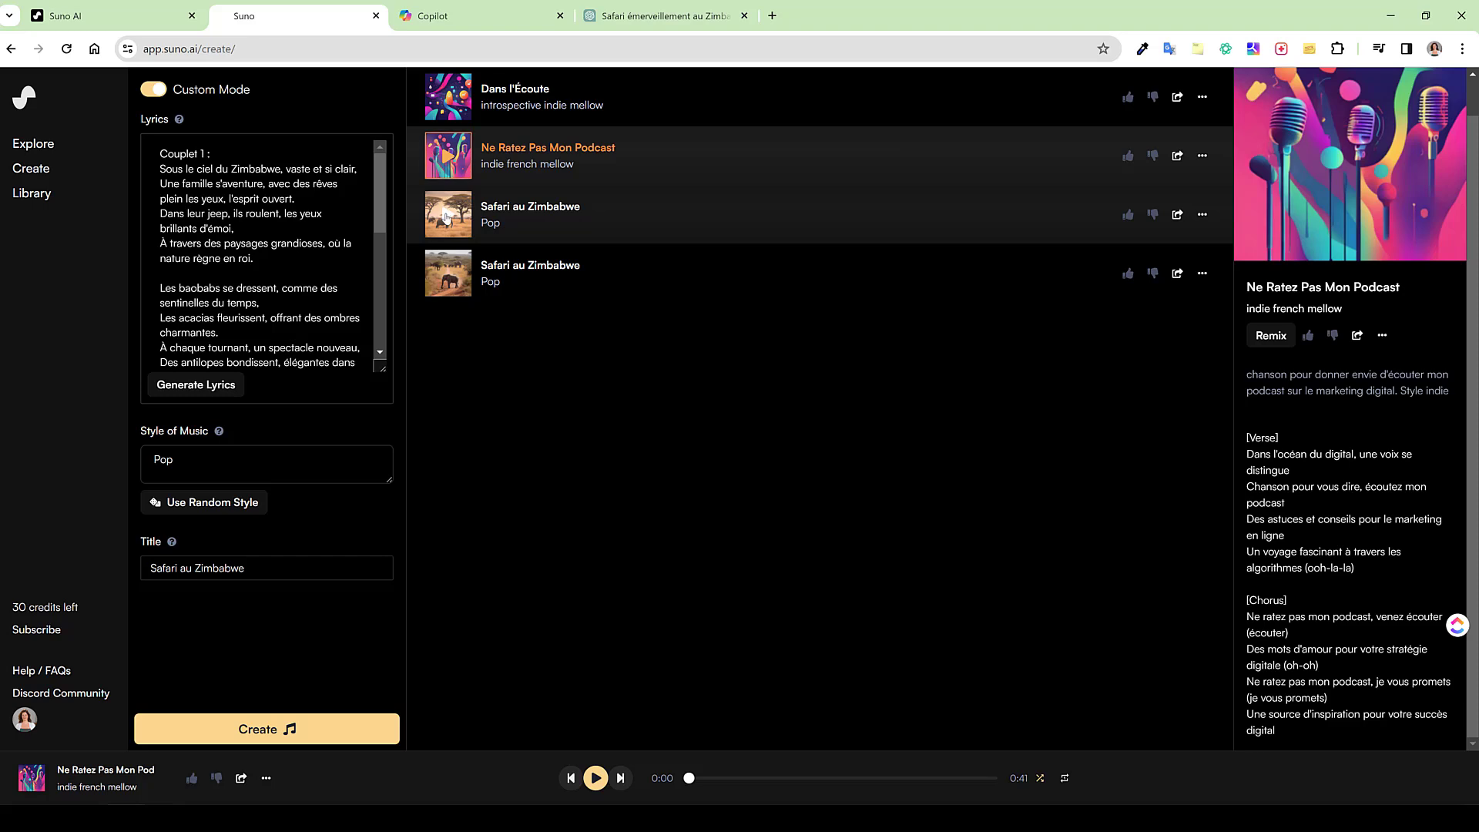
Play the generated Safari au Zimbabwe versions and follow their lyrics from Couplet 1 through Couplet 2
left_click(445, 215)
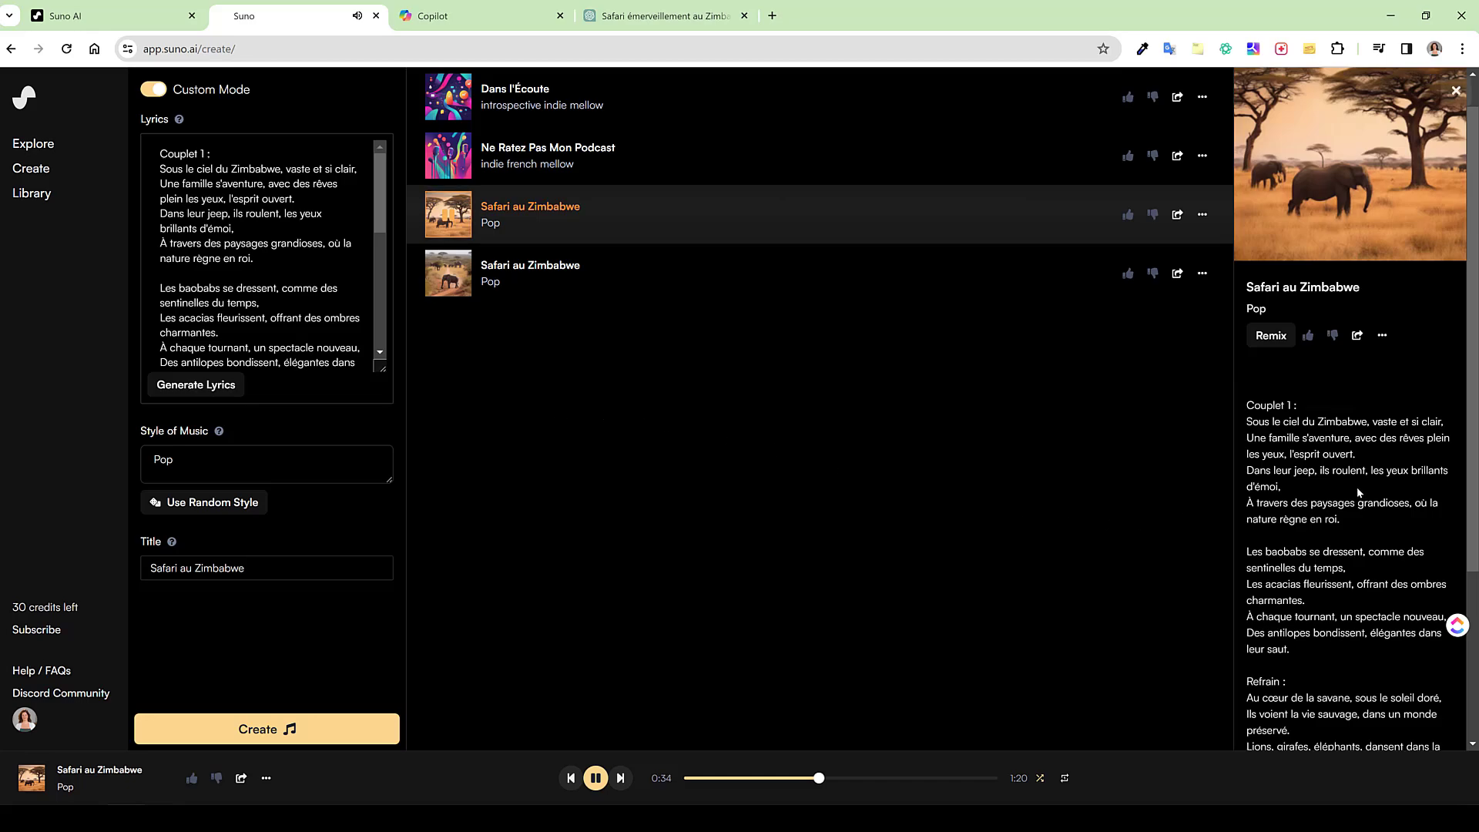
scroll(1359, 492, "down", 2)
scroll(1357, 488, "down", 1)
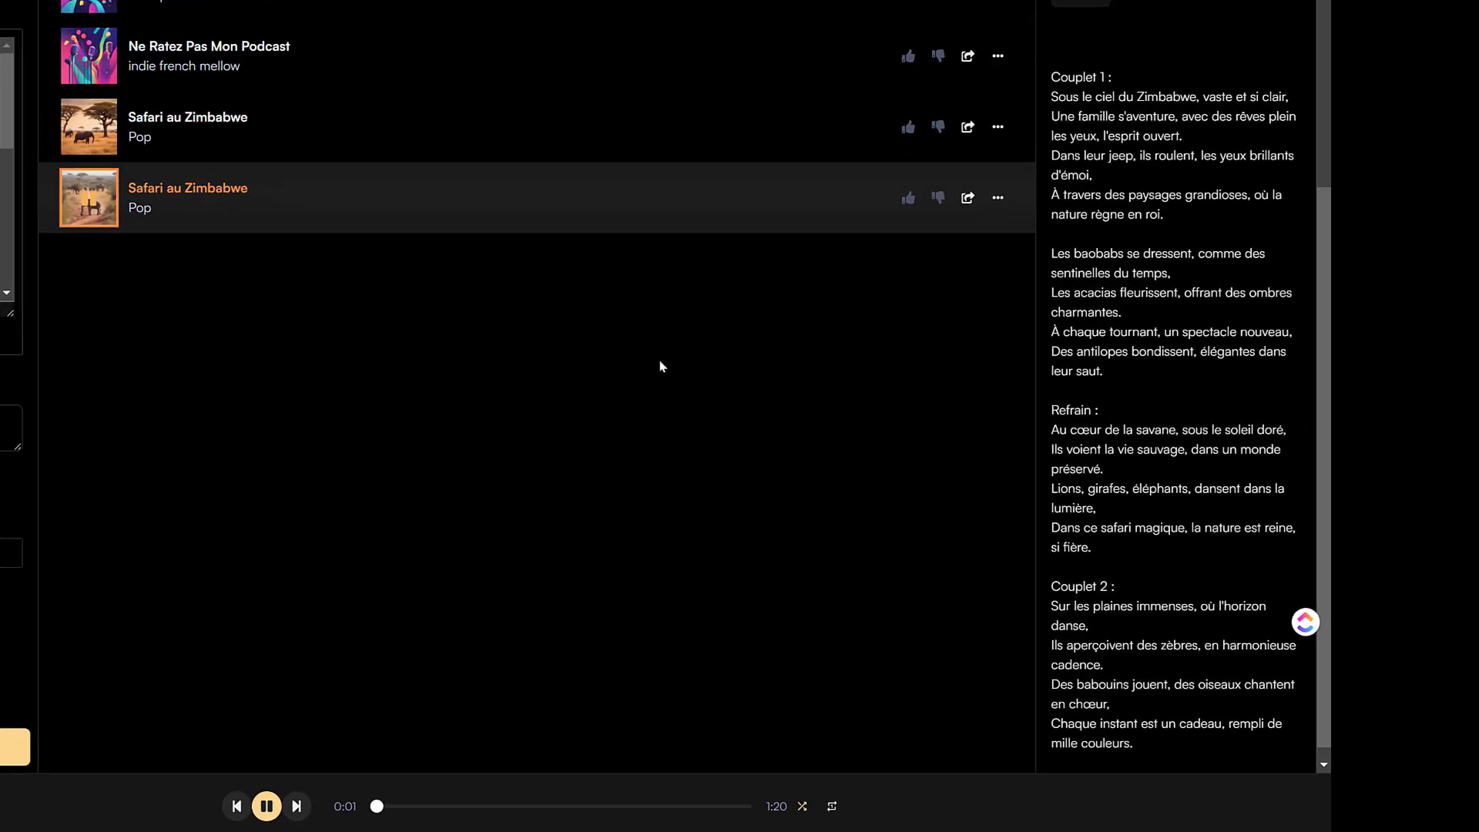
scroll(1292, 427, "up", 4)
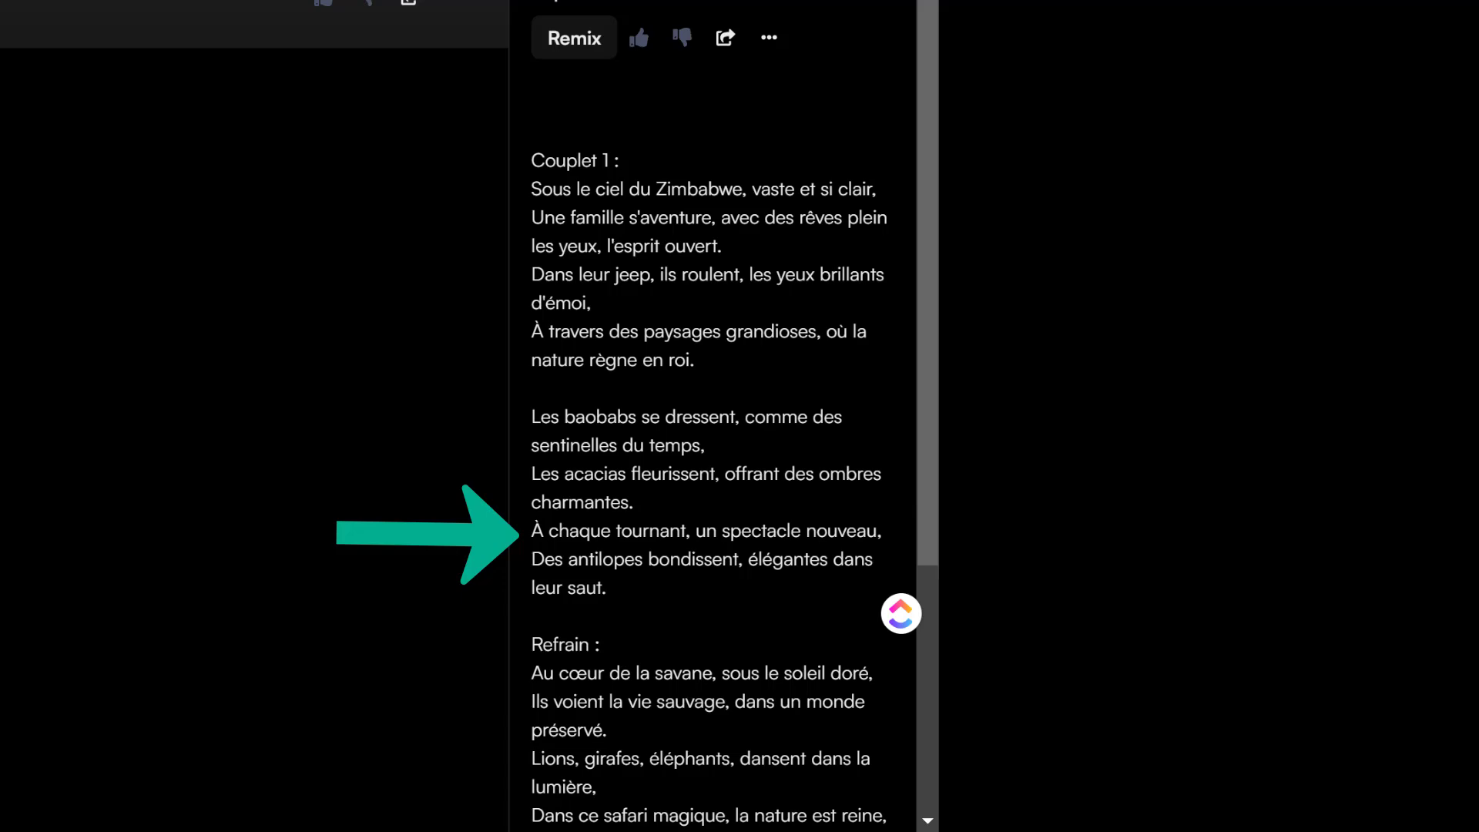
scroll(669, 631, "down", 3)
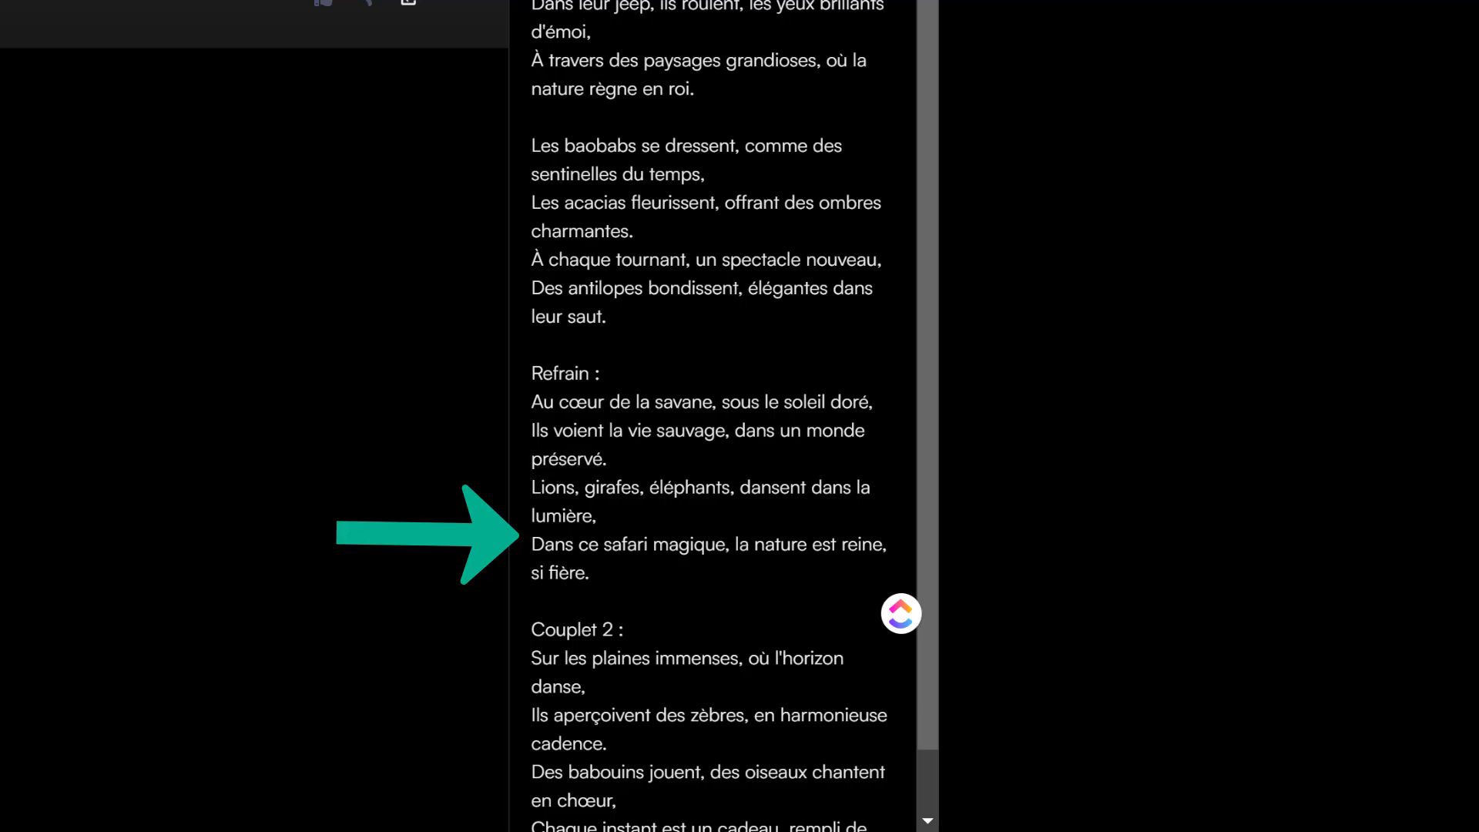
Download the second Safari au Zimbabwe clip as audio and as video
left_click(1201, 270)
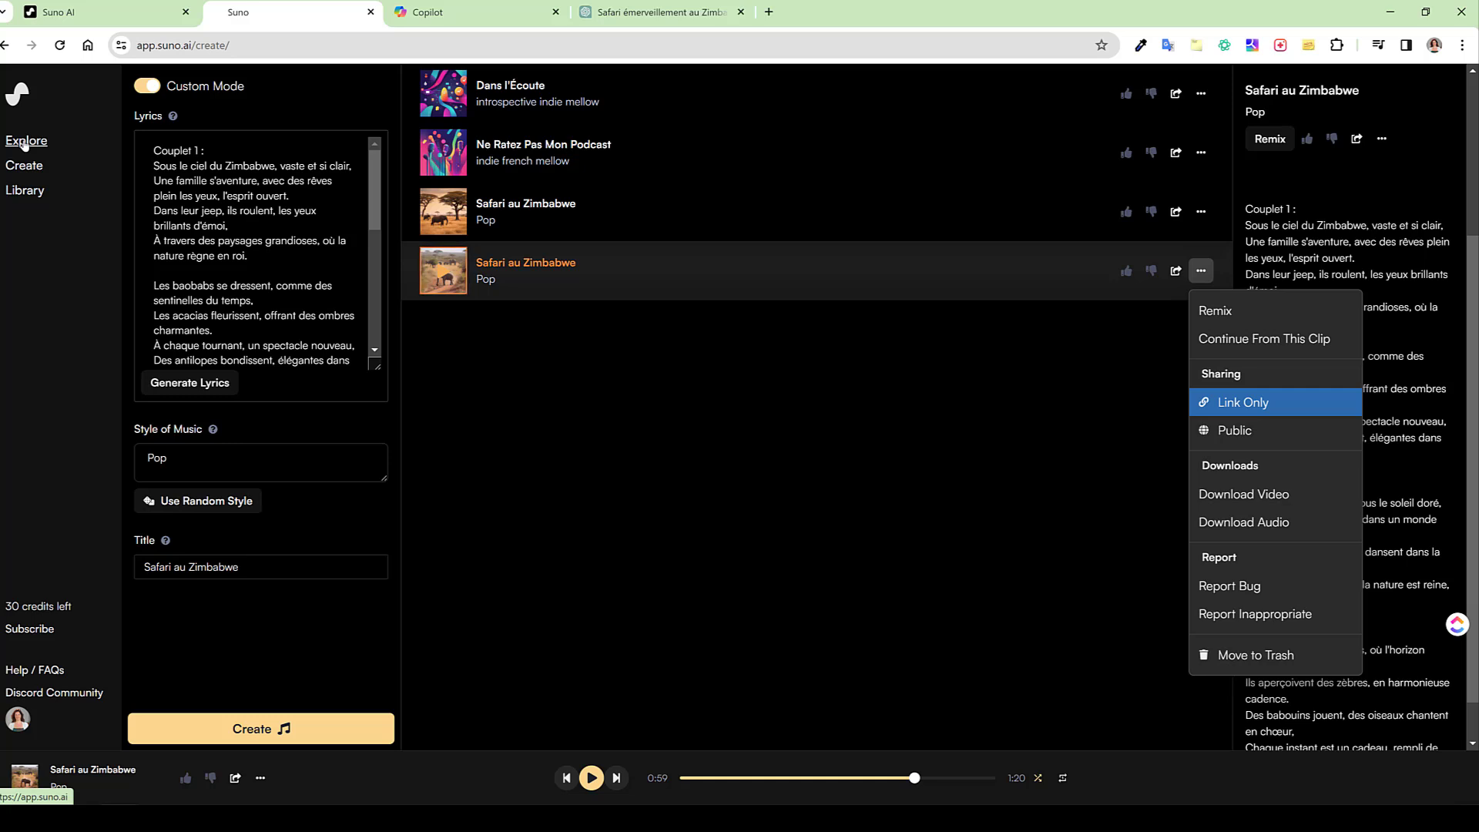
left_click(1227, 531)
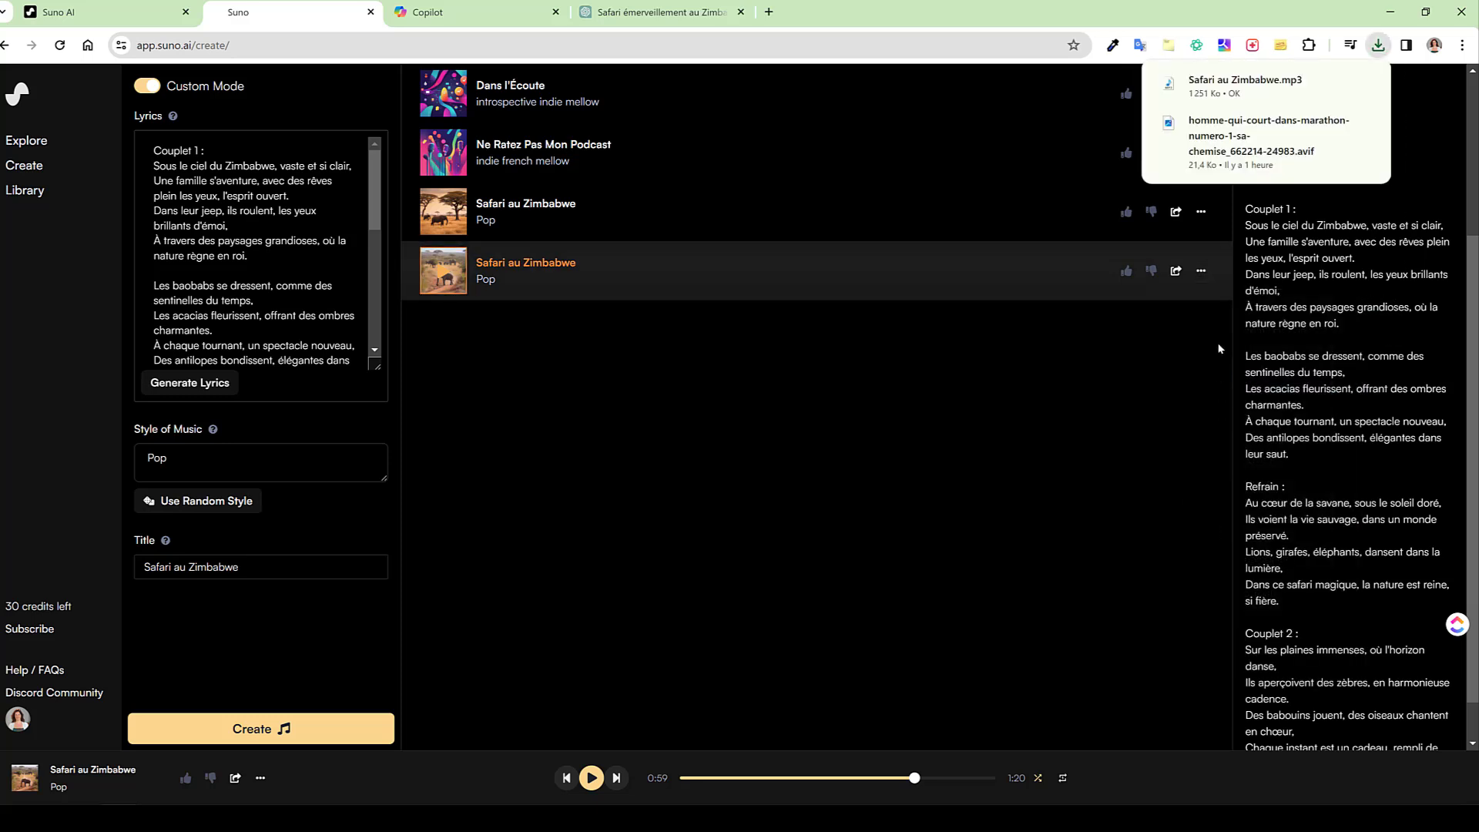
left_click(1201, 271)
left_click(1231, 497)
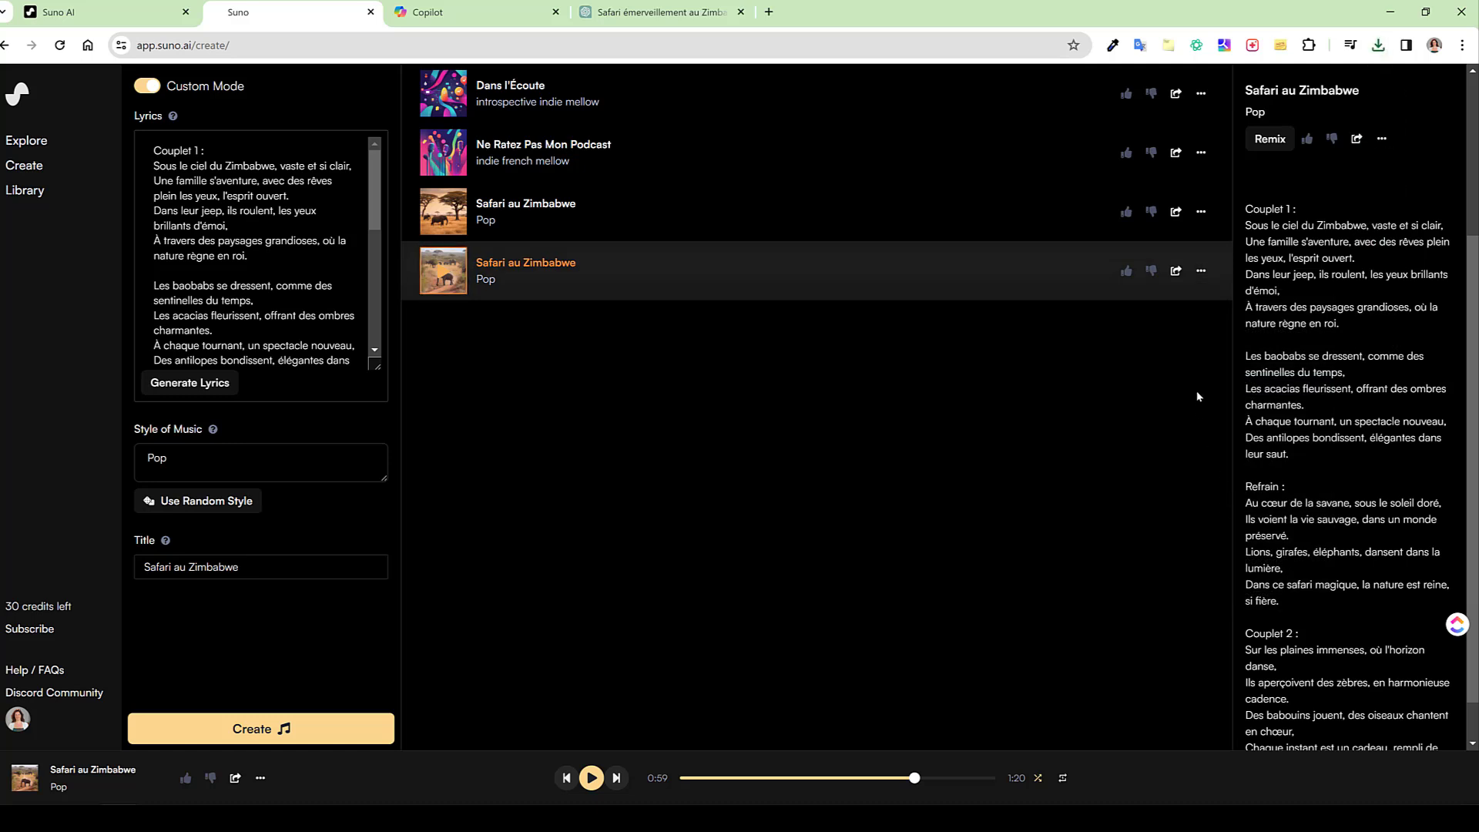
Open the downloaded Safari au Zimbabwe.mp3 and Safari au Zimbabwe.mp4 from the browser's recent downloads to check them
left_click(1202, 272)
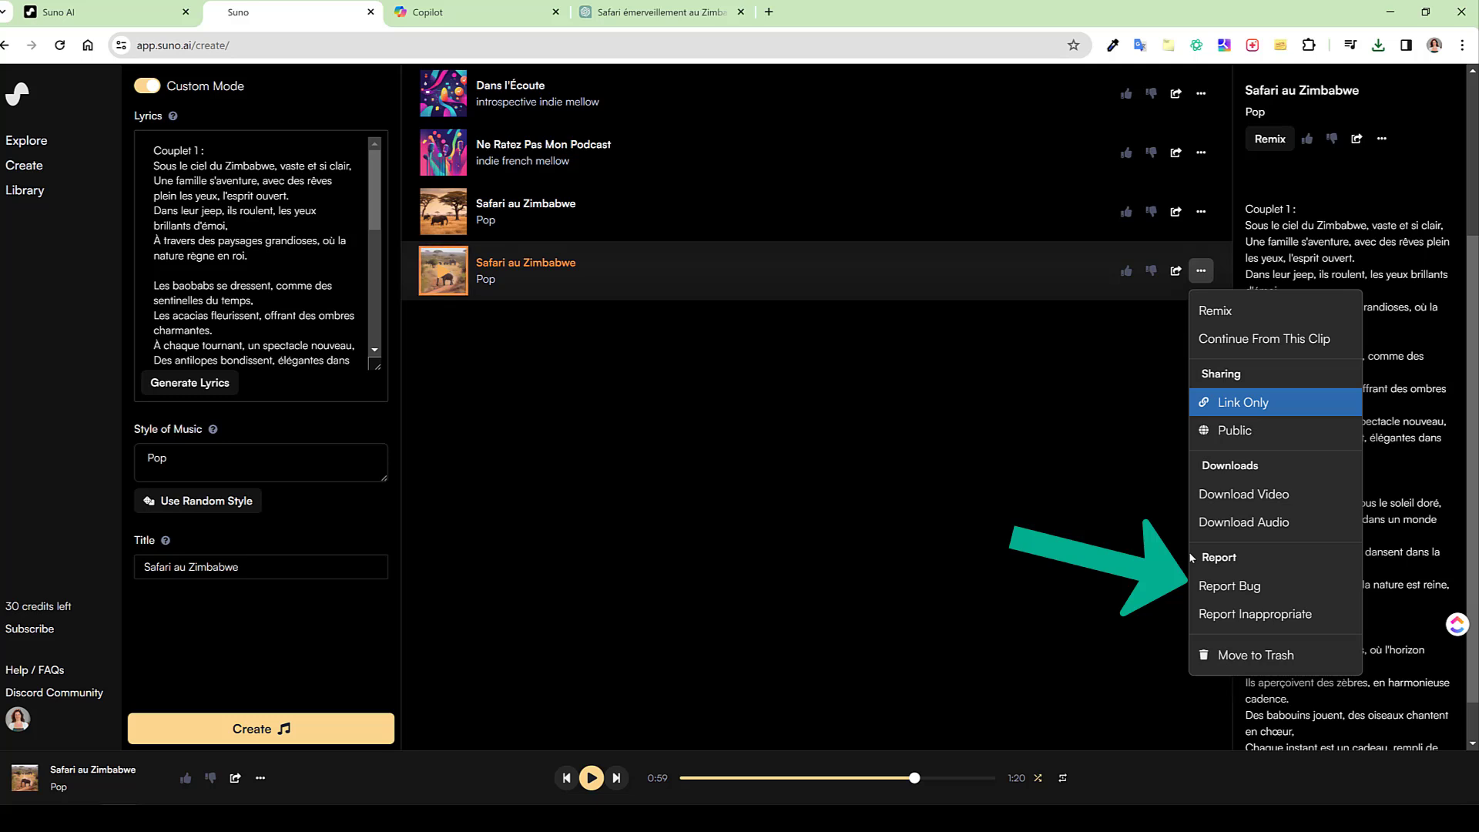
left_click(1380, 47)
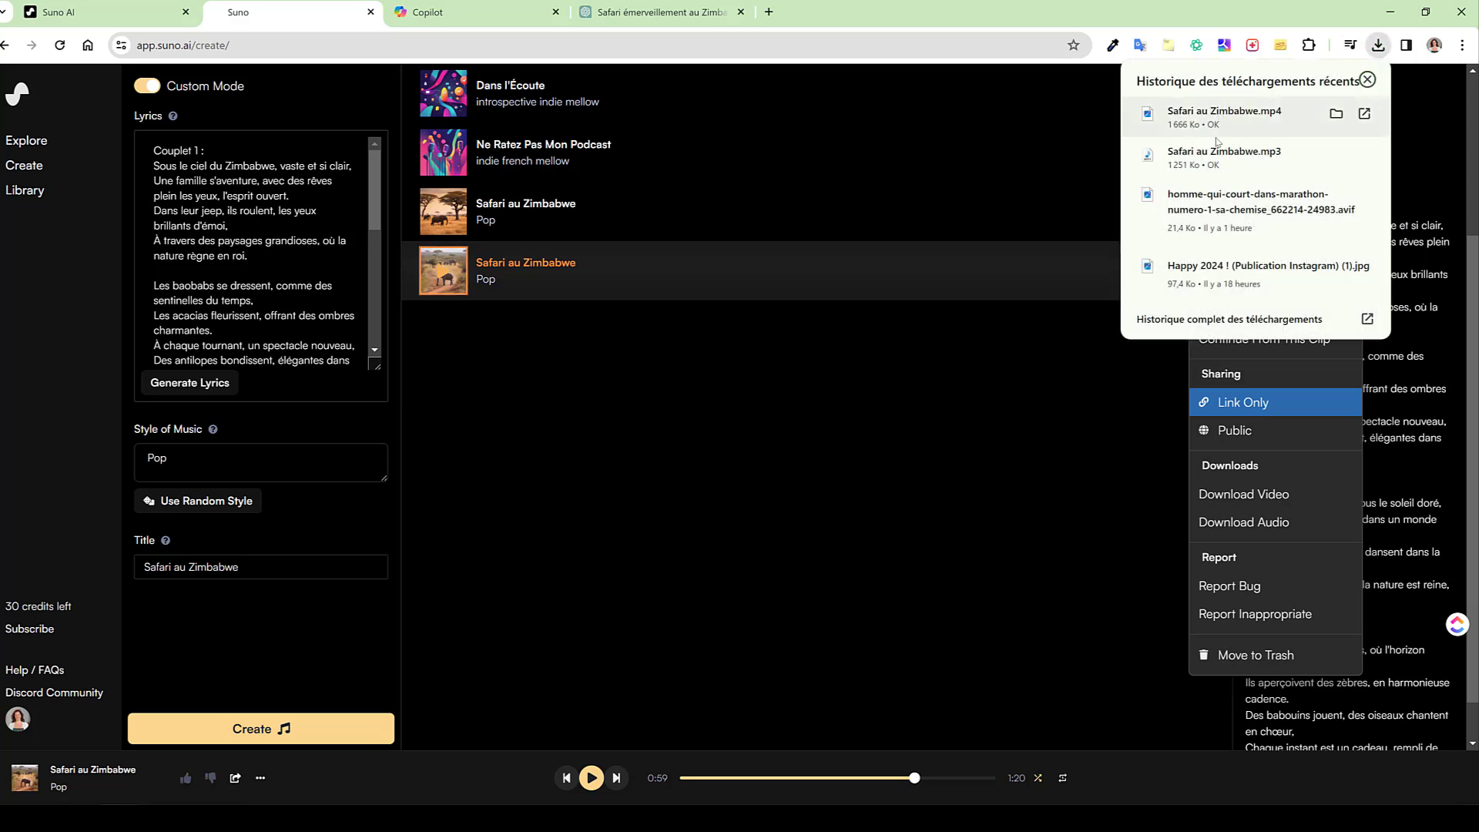
mouse_move(1215, 158)
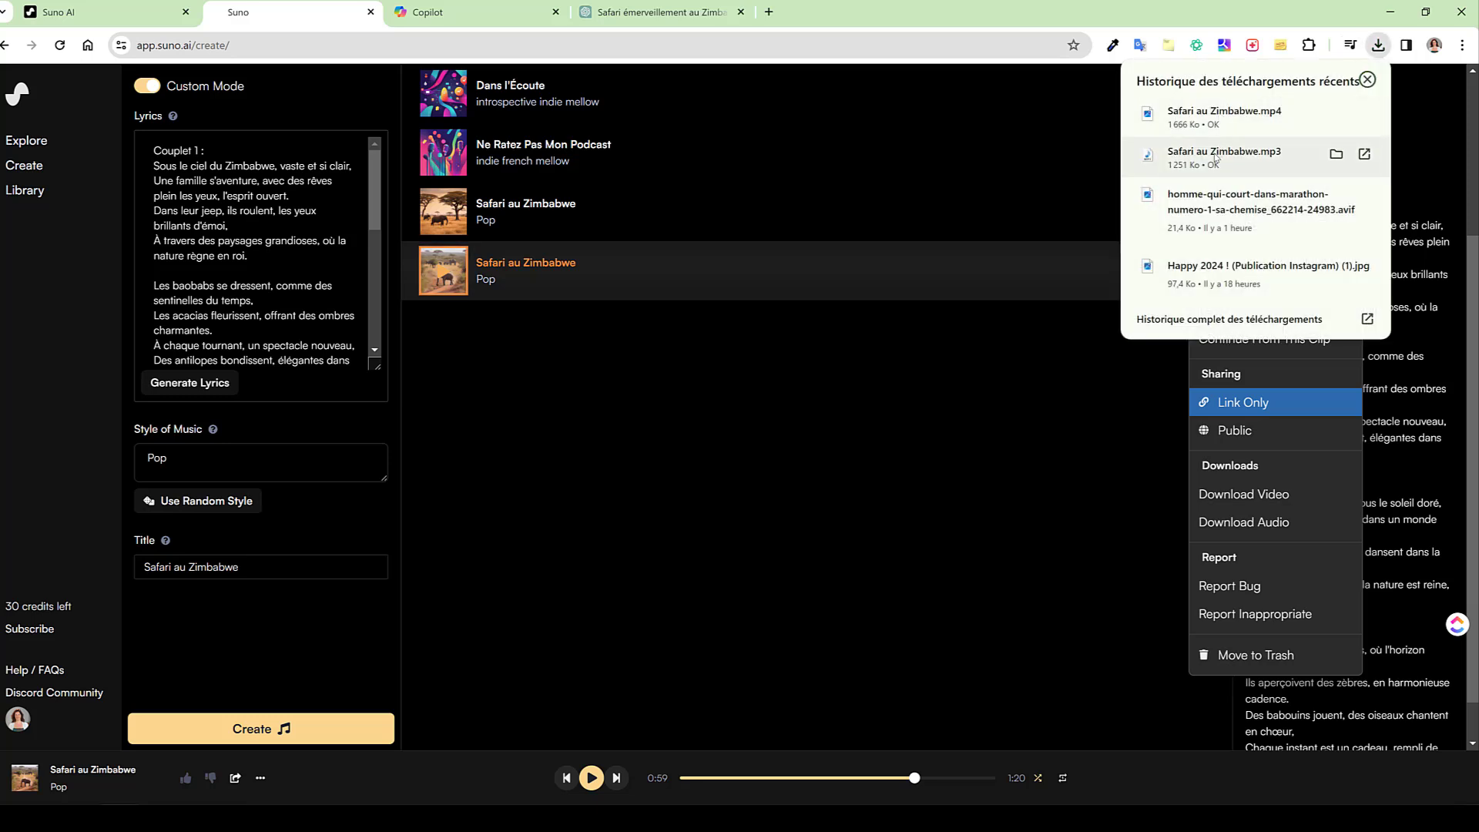
left_click(1215, 158)
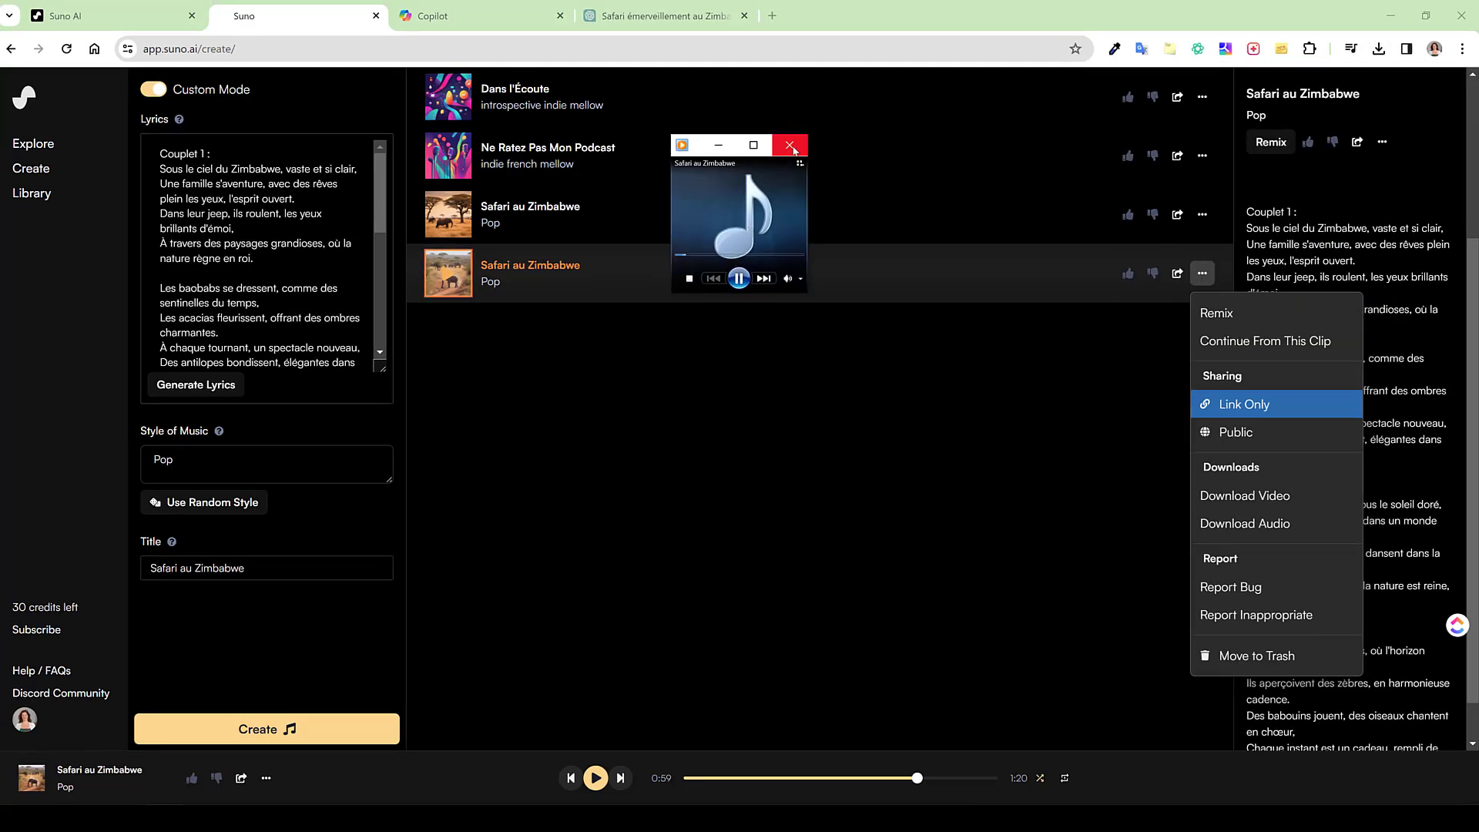
left_click(790, 145)
left_click(1379, 49)
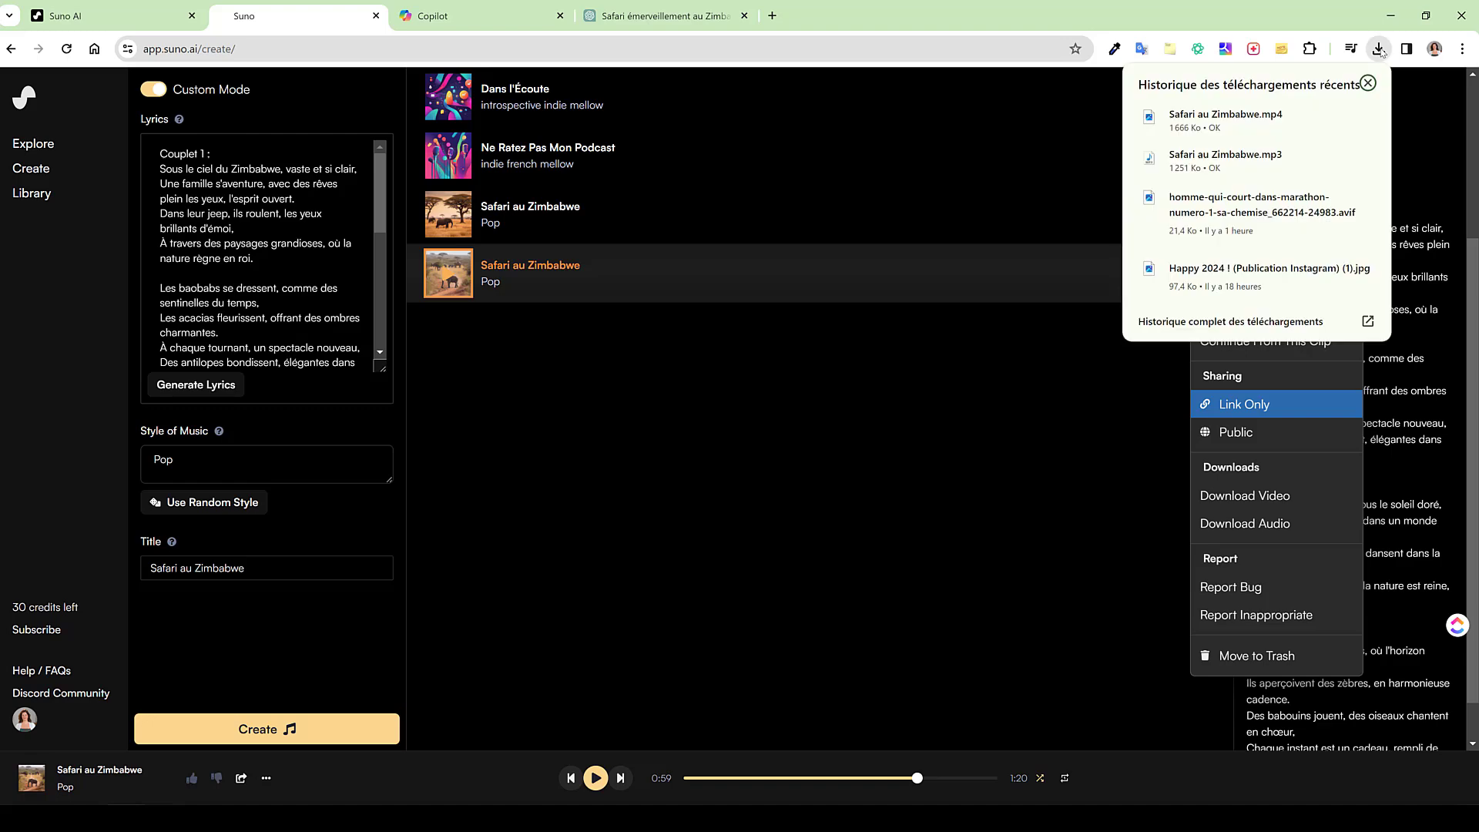
left_click(1250, 117)
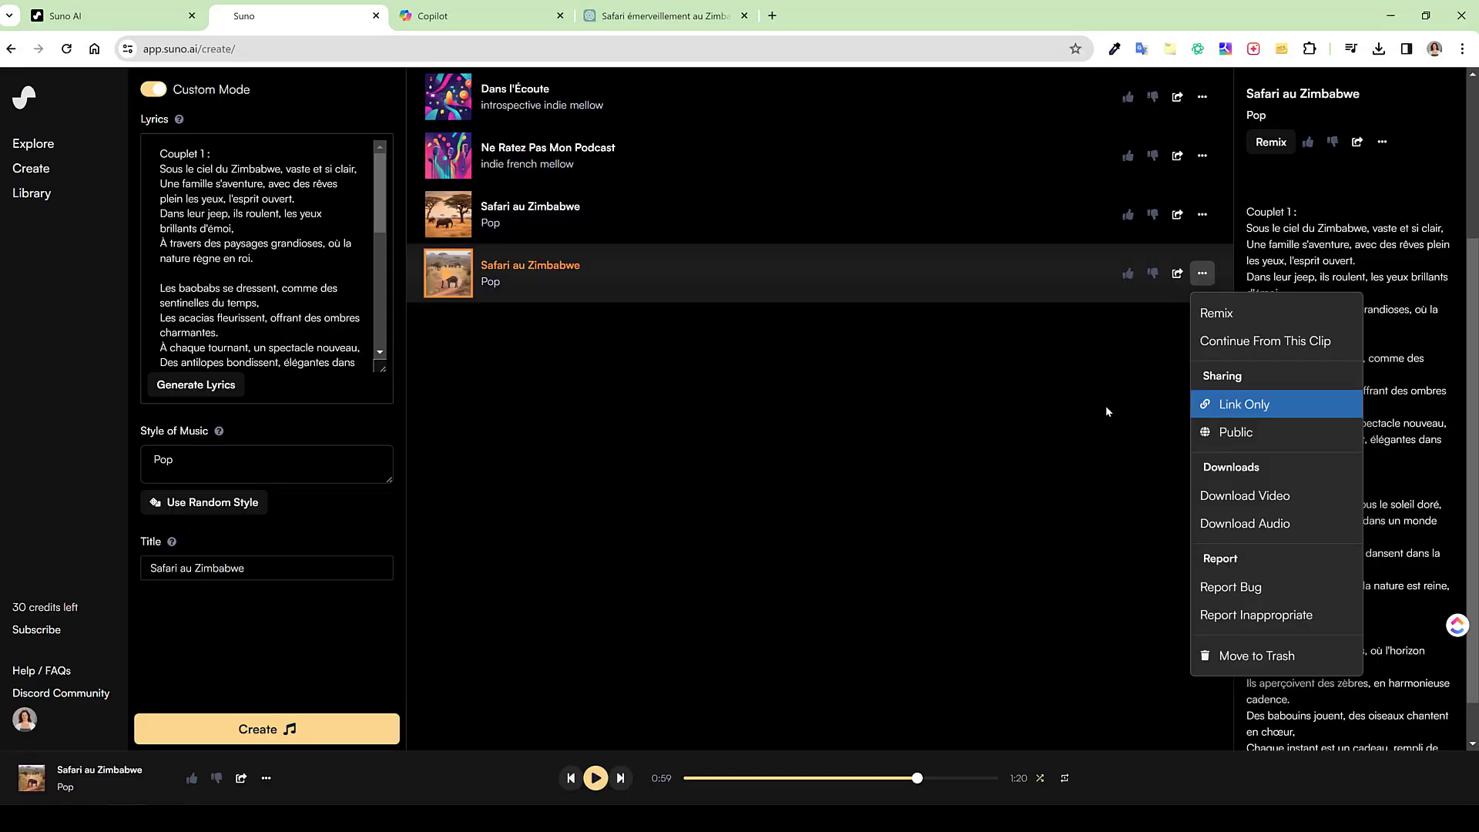
left_click(1086, 437)
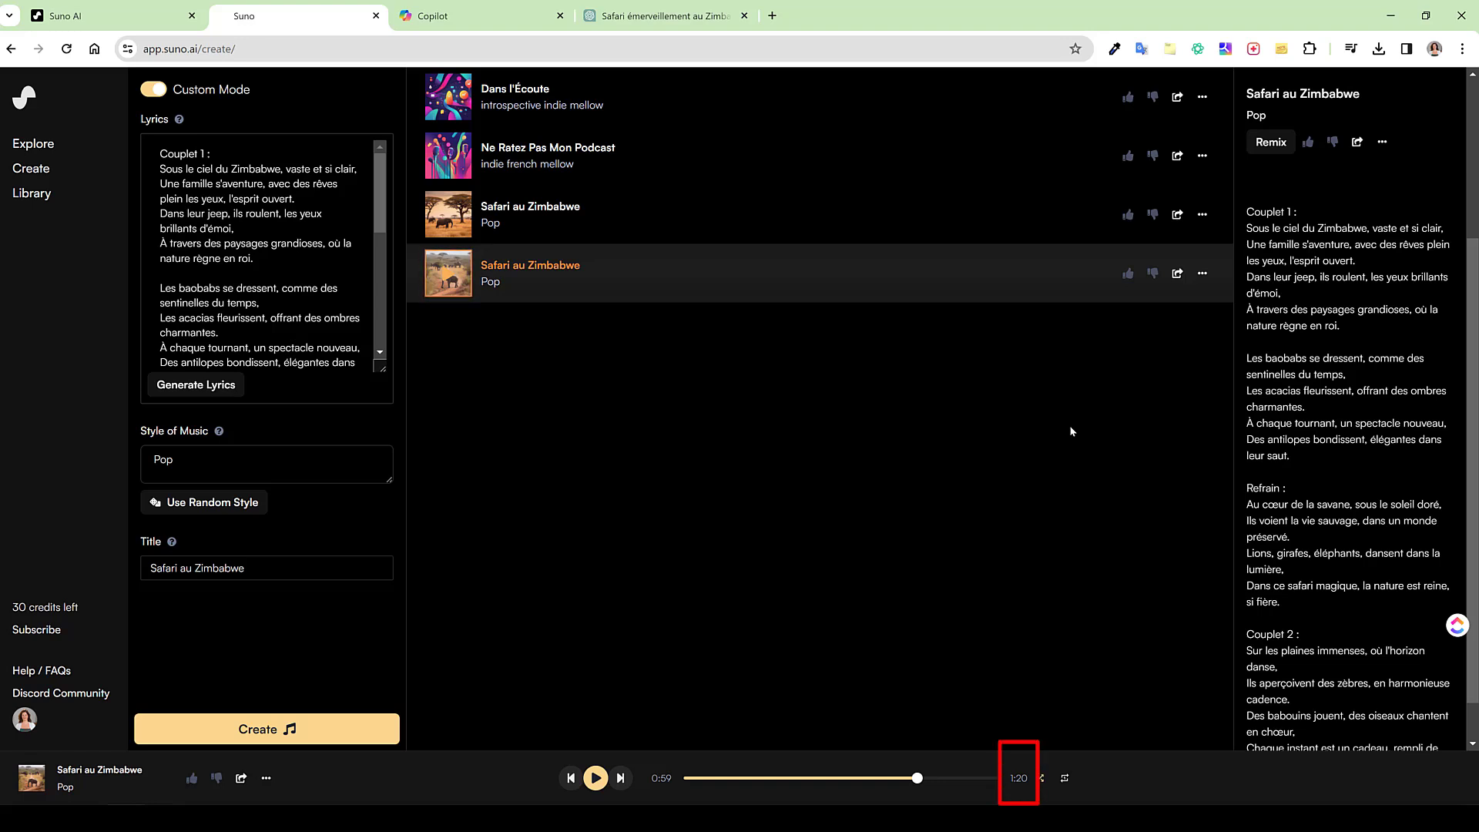
Look back at the Copilot song, return to Suno and check where the second Safari au Zimbabwe clip's lyrics end
left_click(510, 30)
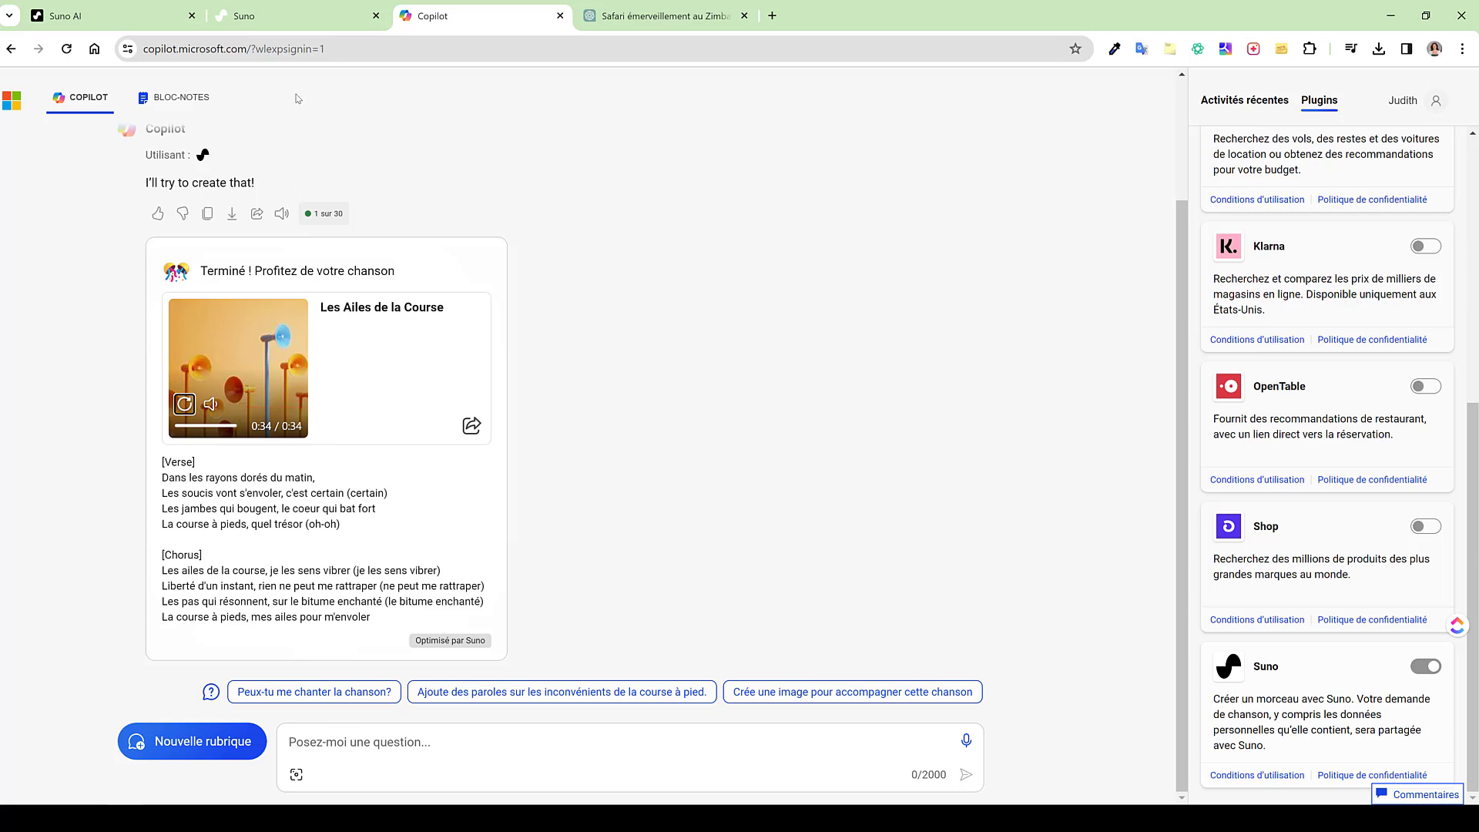
left_click(300, 17)
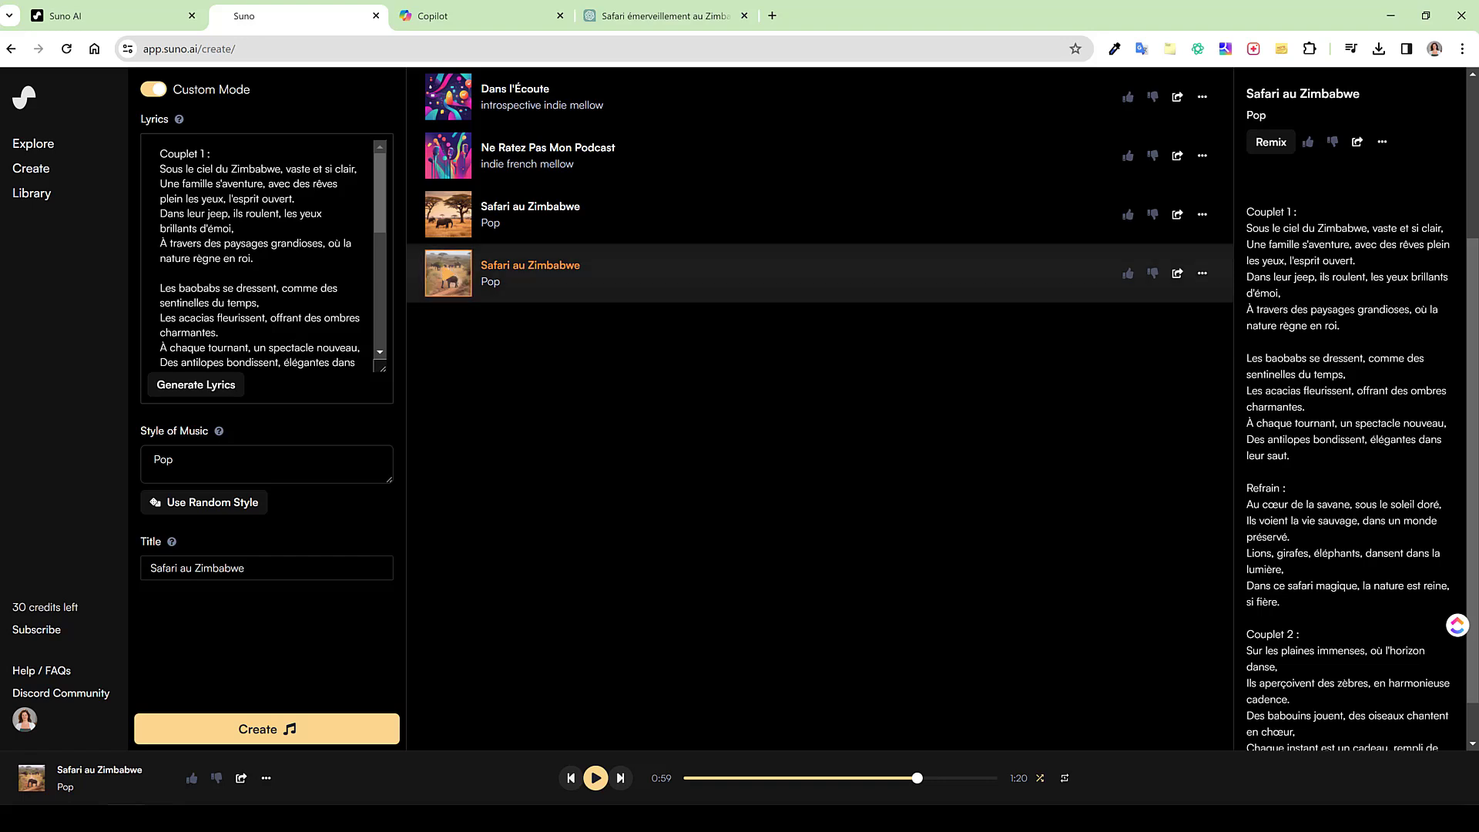
scroll(1369, 502, "down", 1)
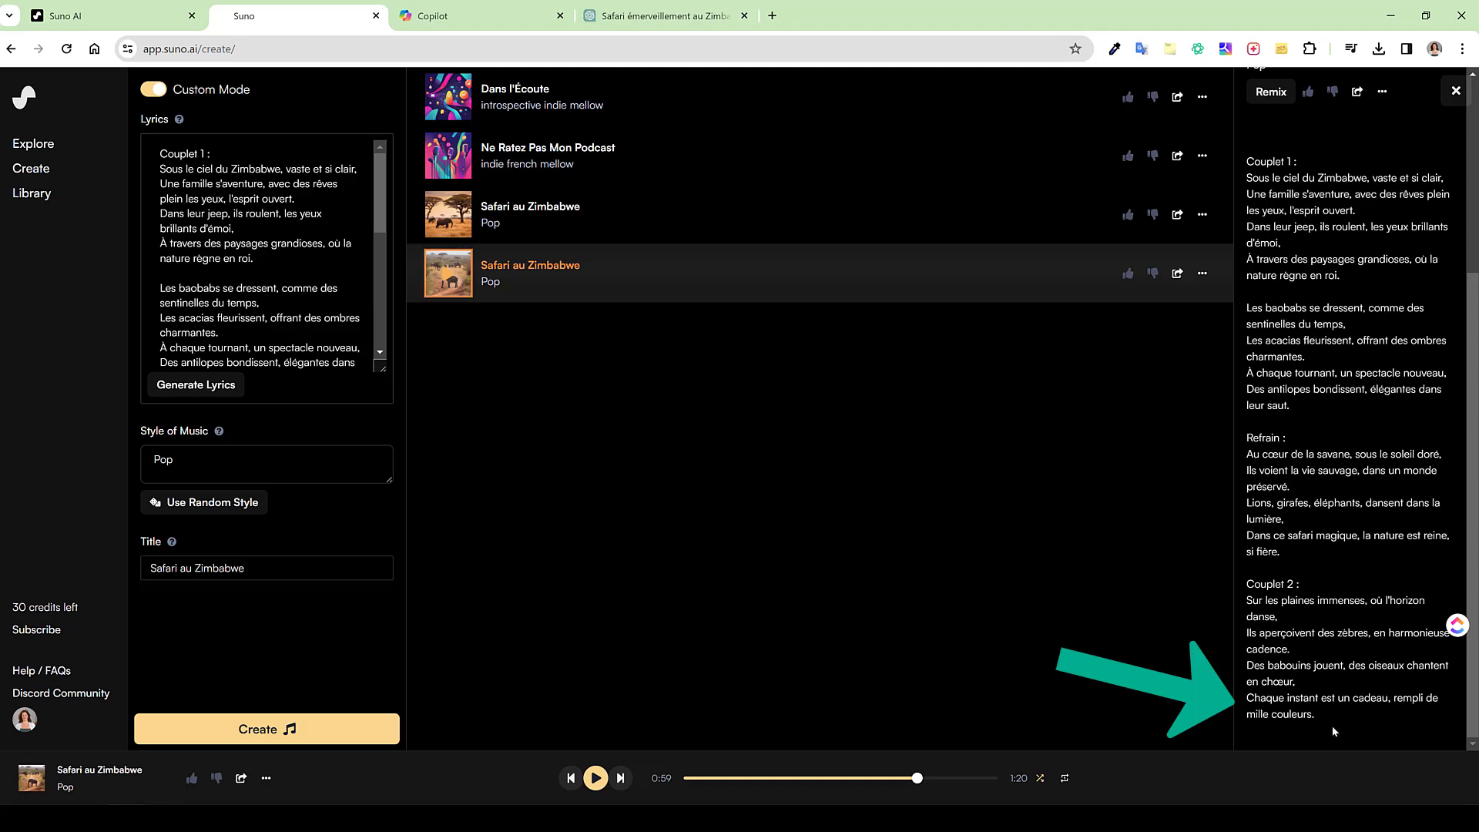
Copy the remaining lyrics from the ChatGPT conversation, from "Les hippopotames dans les rivières" through the final Refrain
left_click(683, 28)
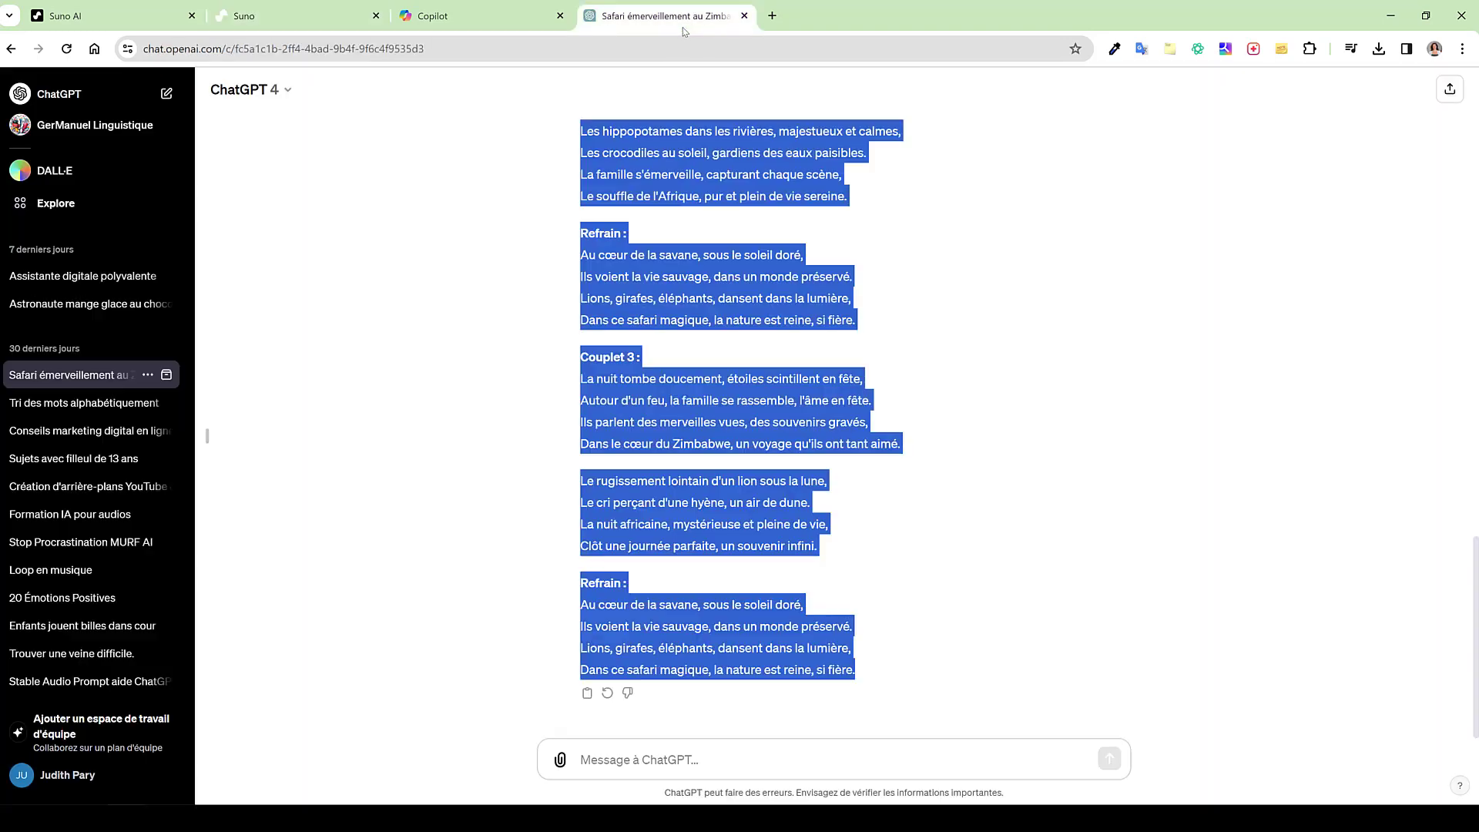
left_click(798, 357)
scroll(798, 356, "up", 4)
left_click_drag(586, 441, 878, 665)
right_click(732, 414)
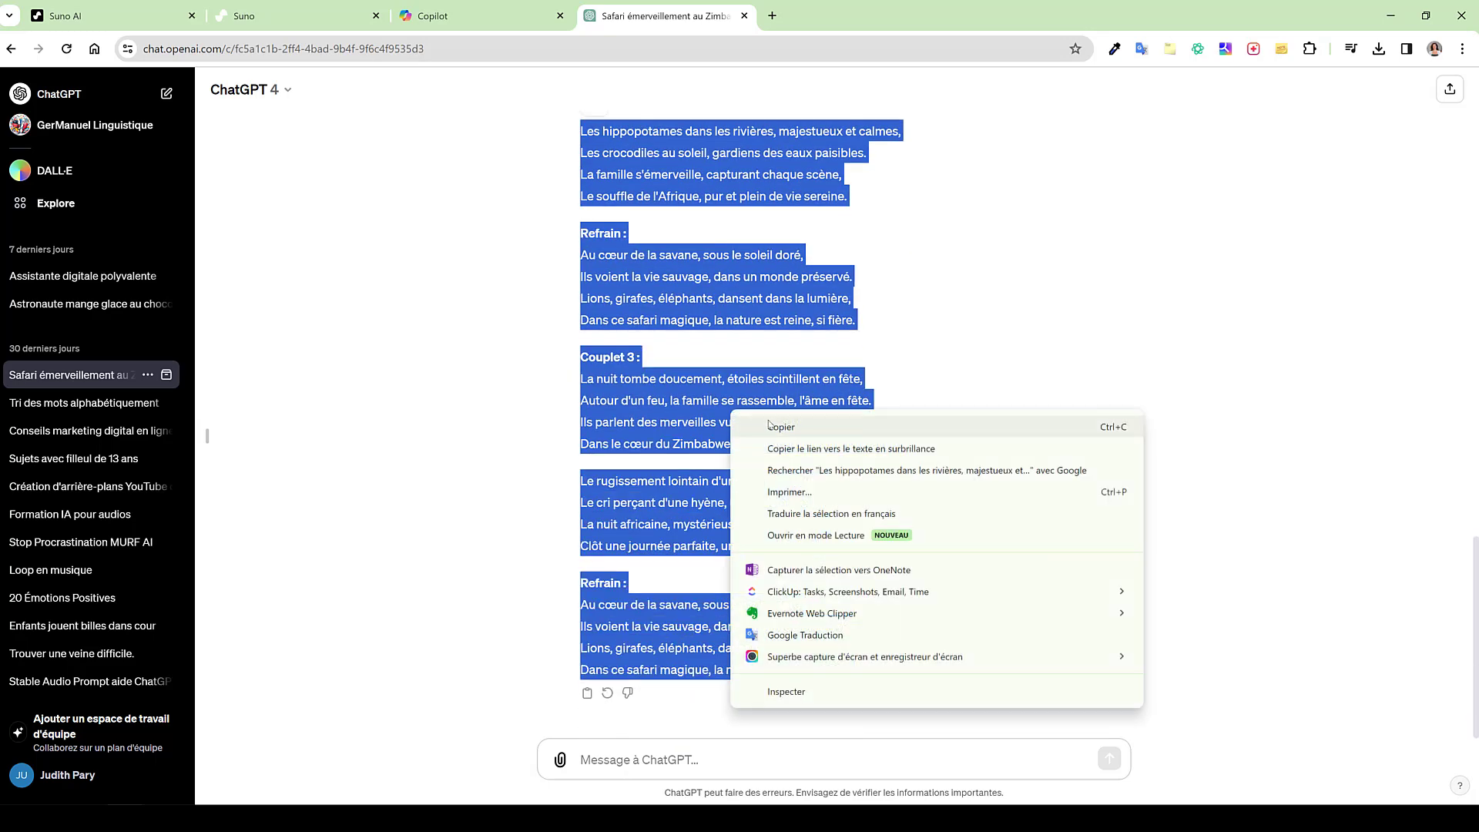
left_click(771, 424)
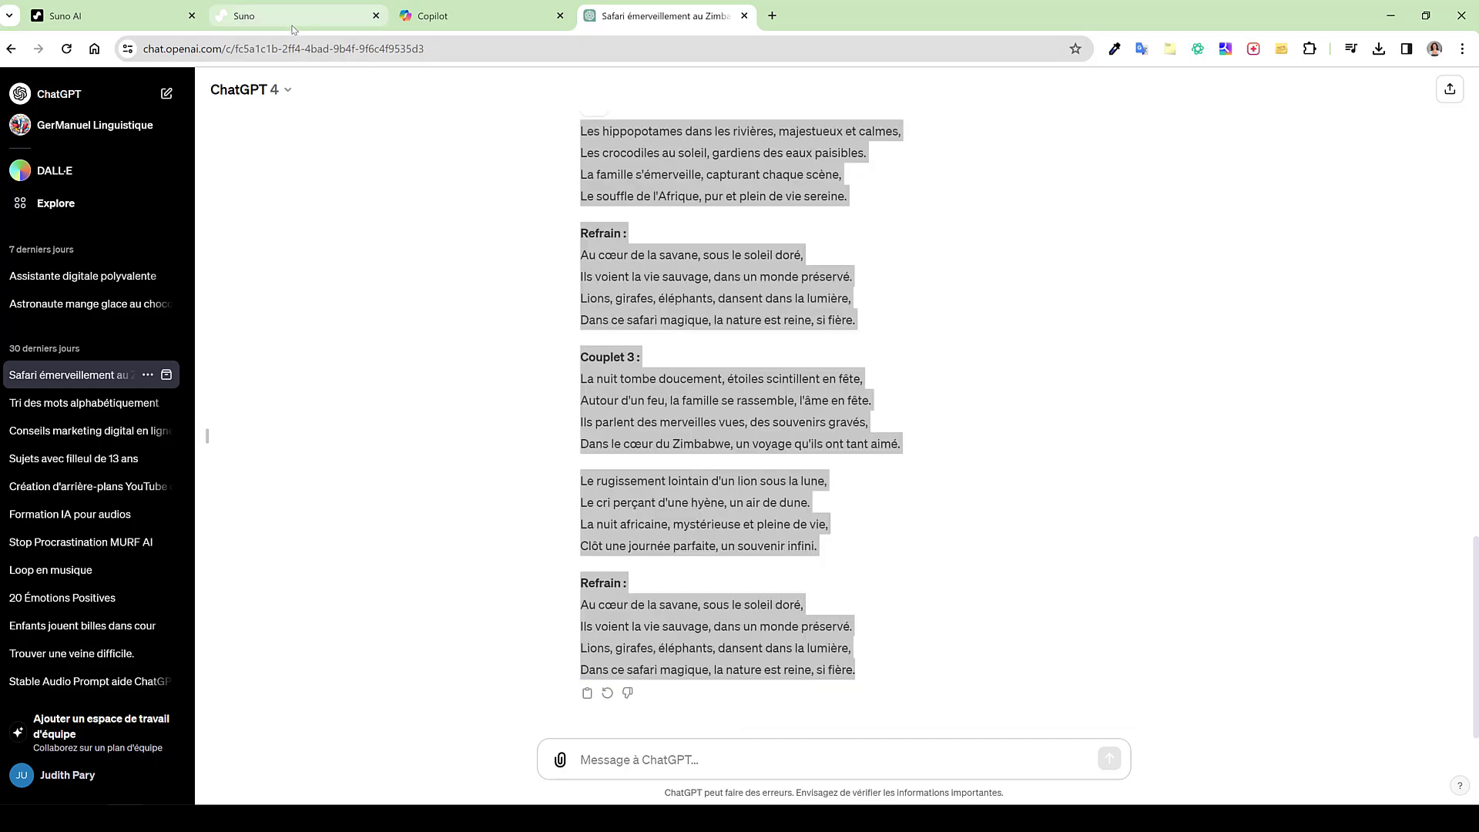
Return to Suno and set the second Safari au Zimbabwe clip as the one to continue from
left_click(292, 29)
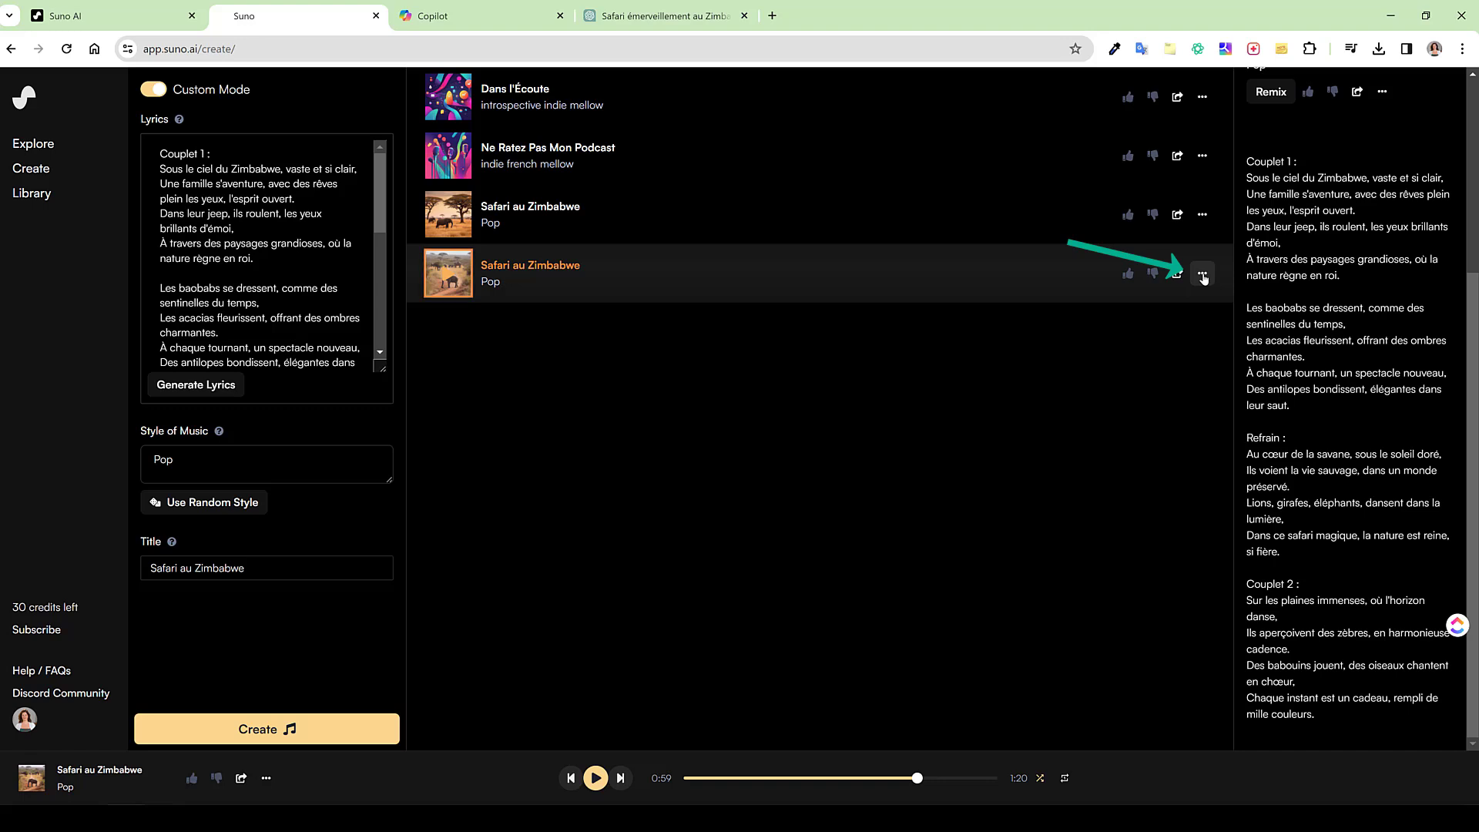
left_click(1203, 275)
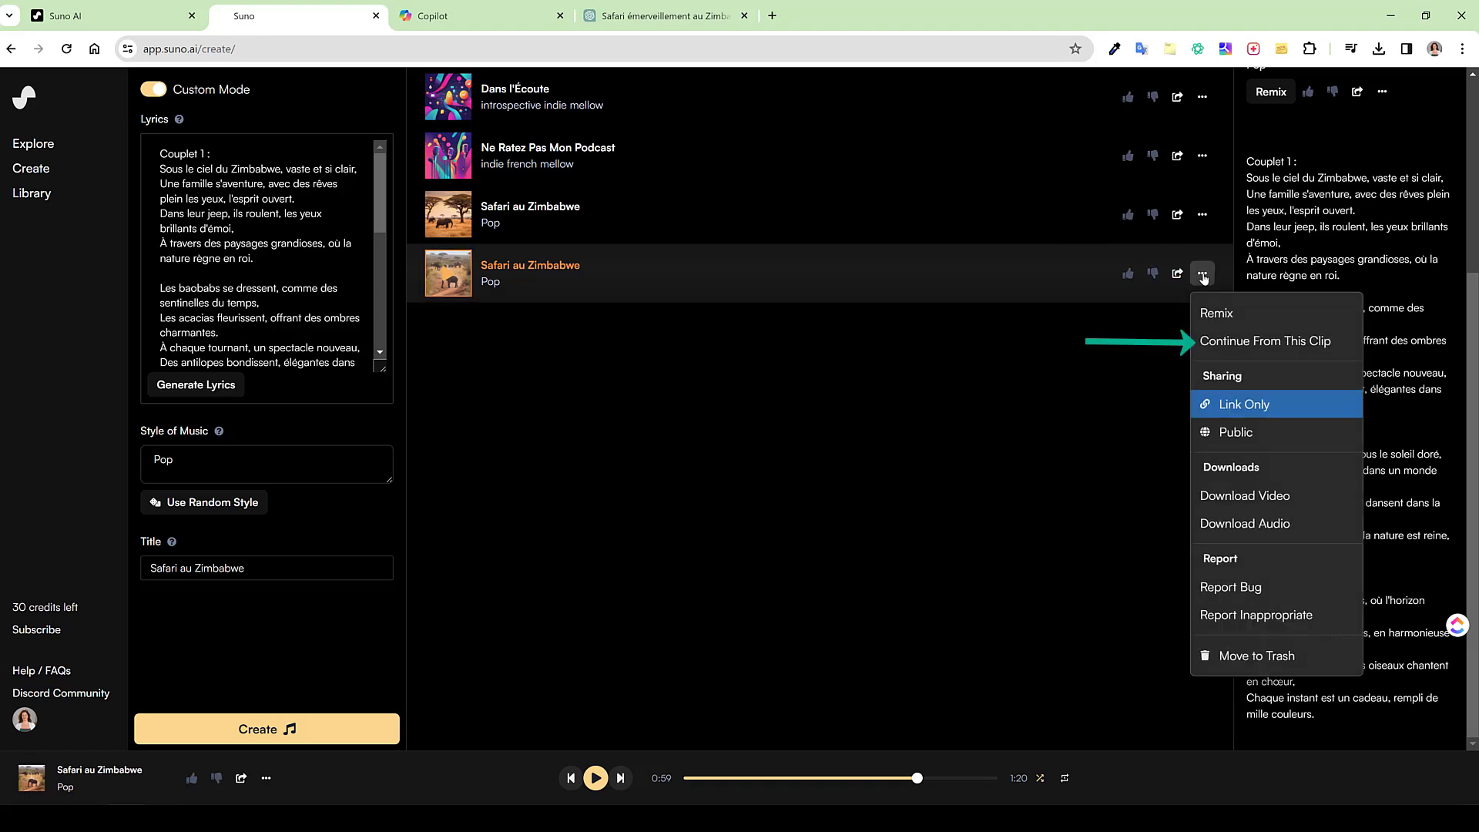
left_click(1215, 347)
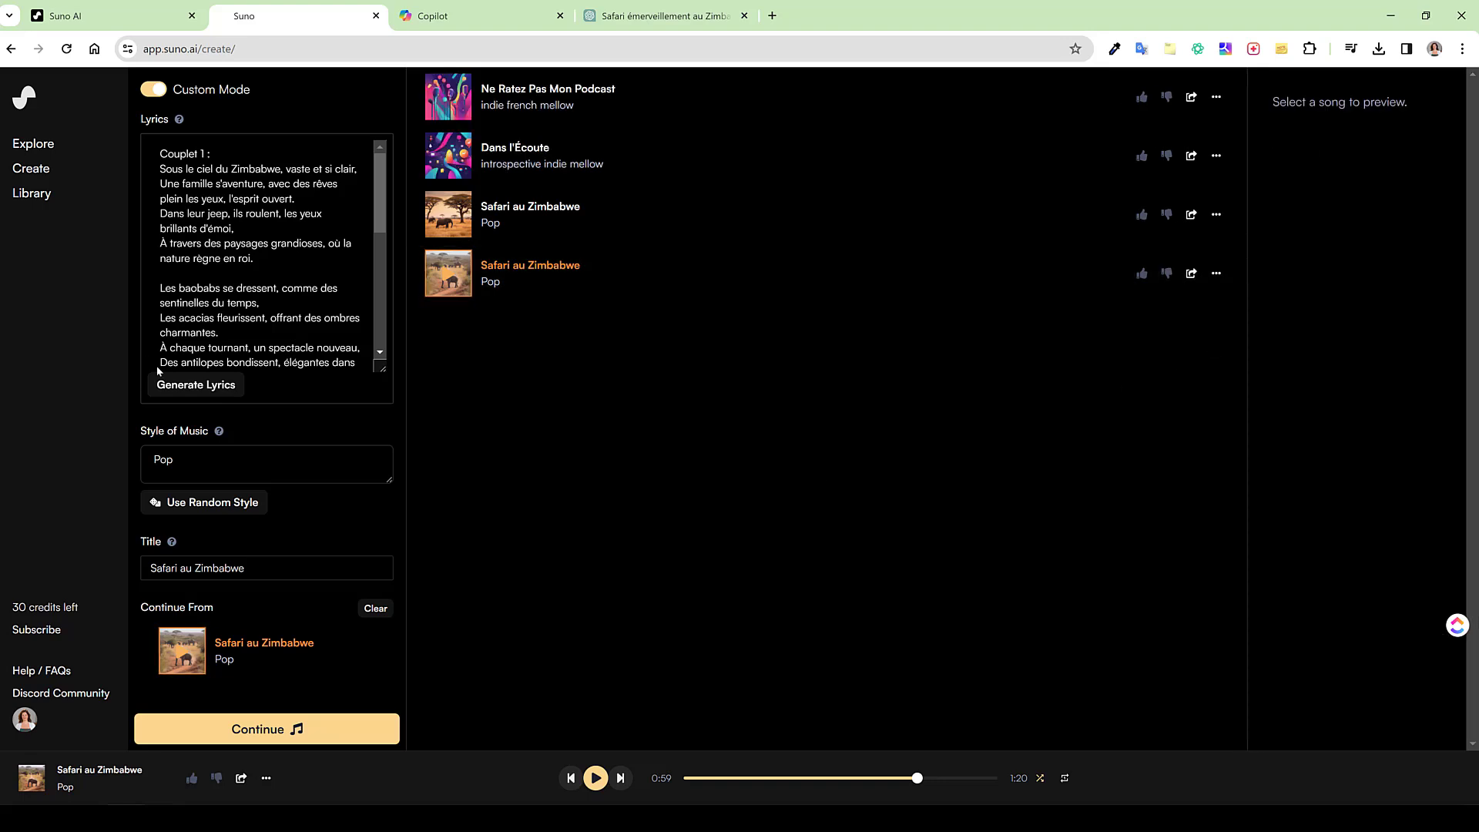
Replace the whole lyrics text with the copied remaining verses and generate the song's continuation
left_click_drag(161, 153, 361, 406)
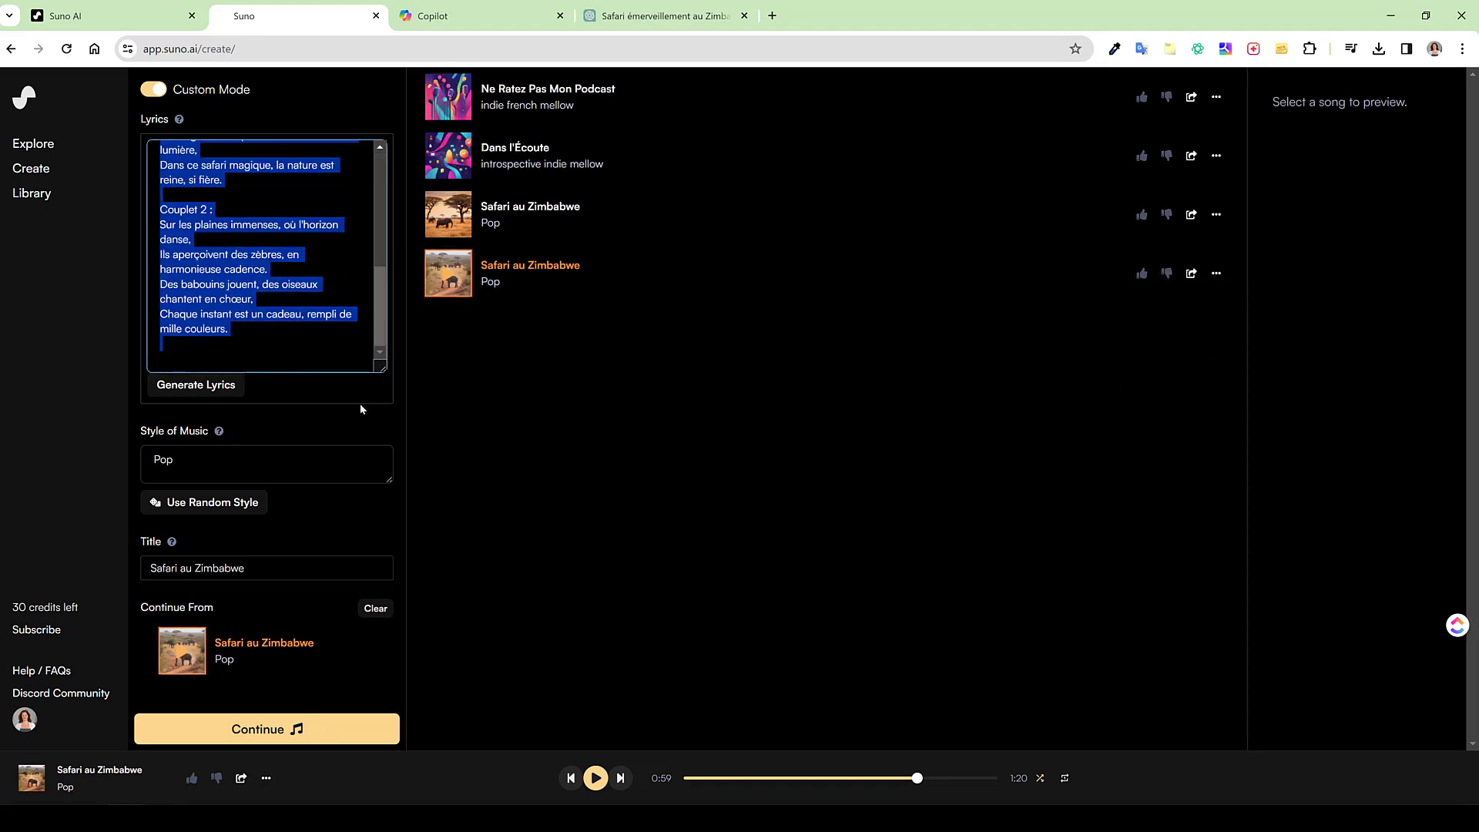
key("ctrl+v")
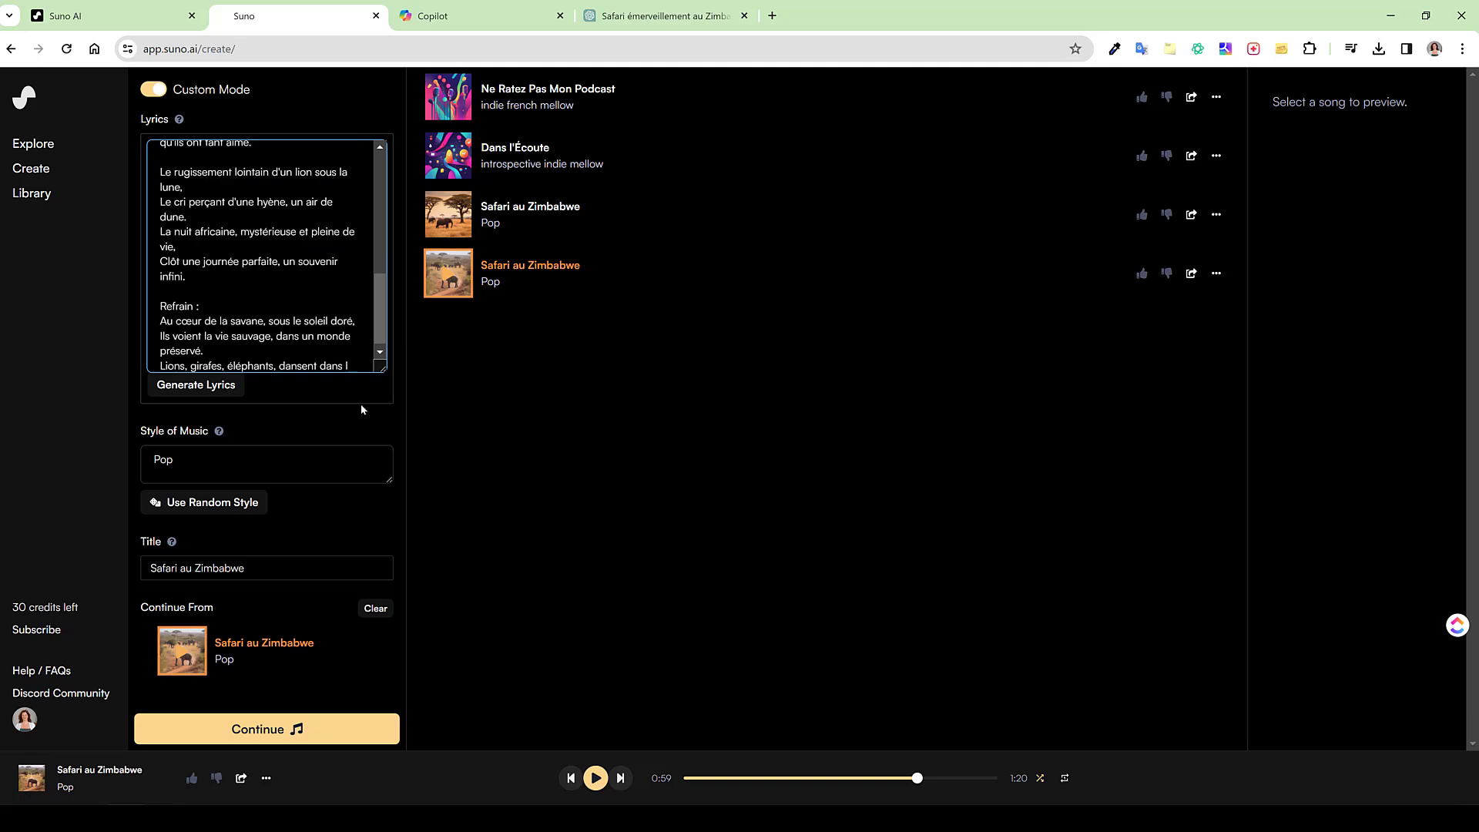
left_click(266, 730)
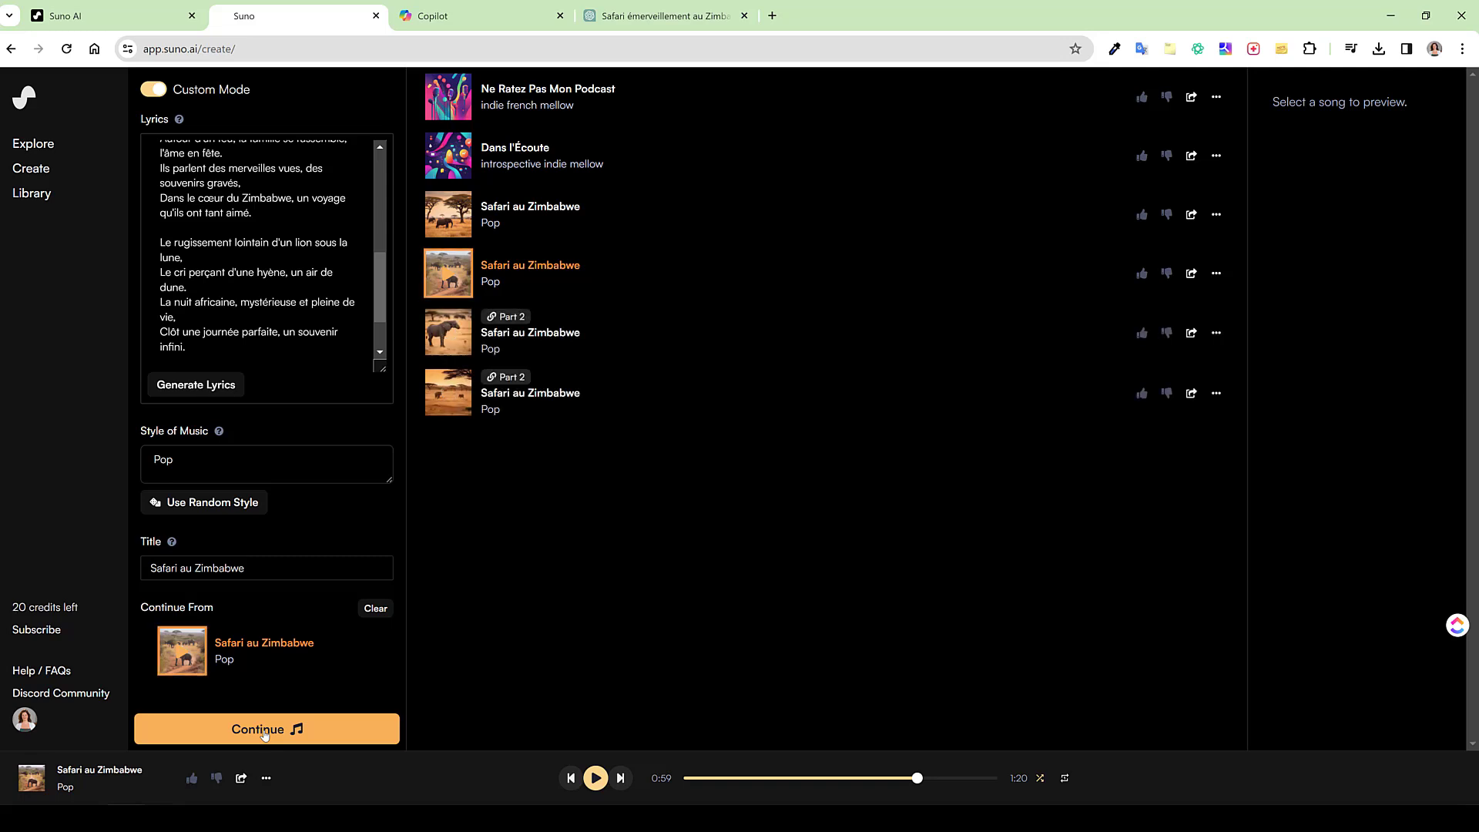
Play the original second Safari au Zimbabwe clip and both Part 2 continuations to compare them
left_click(447, 274)
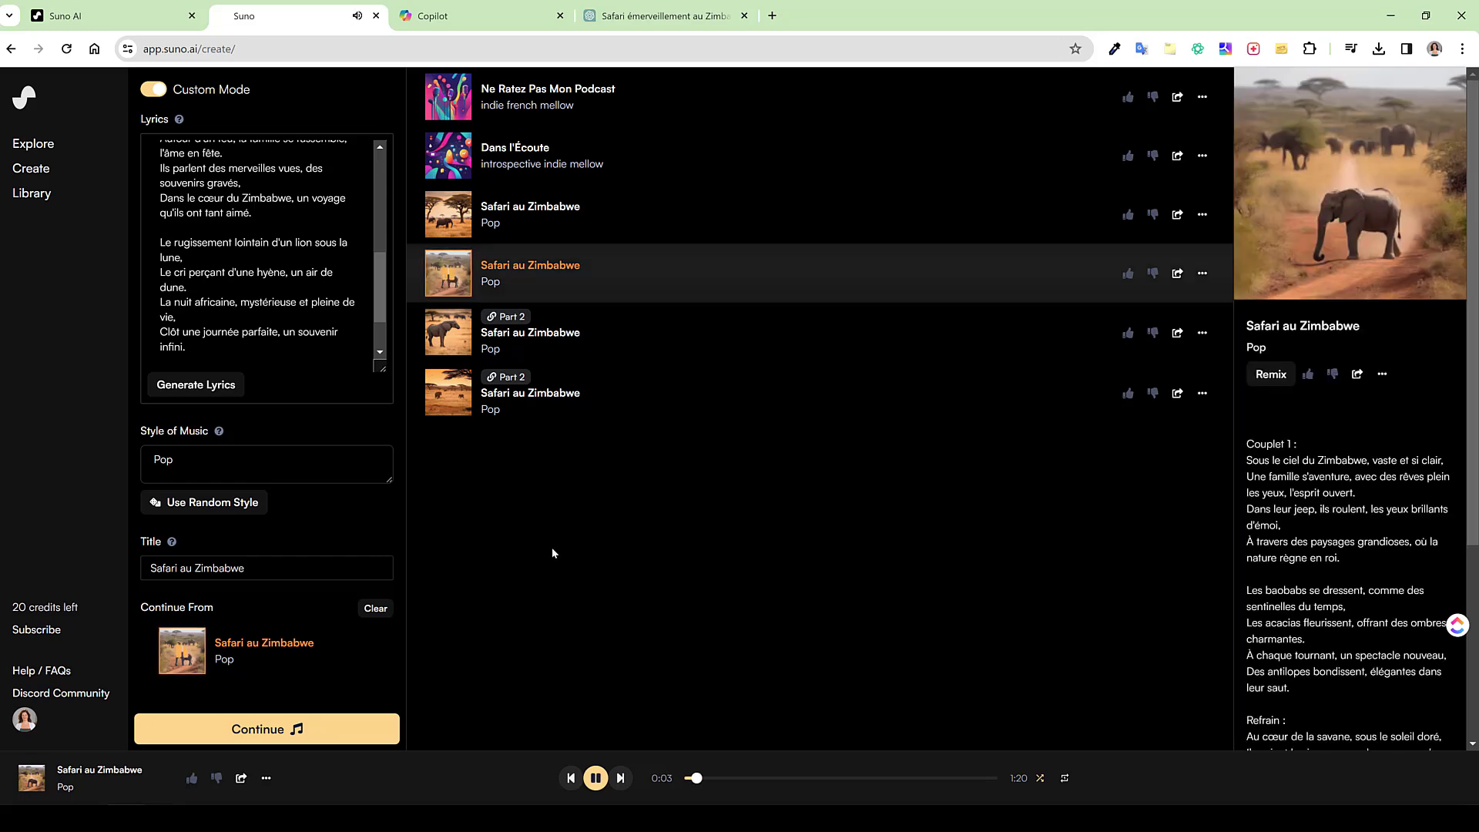
left_click(448, 275)
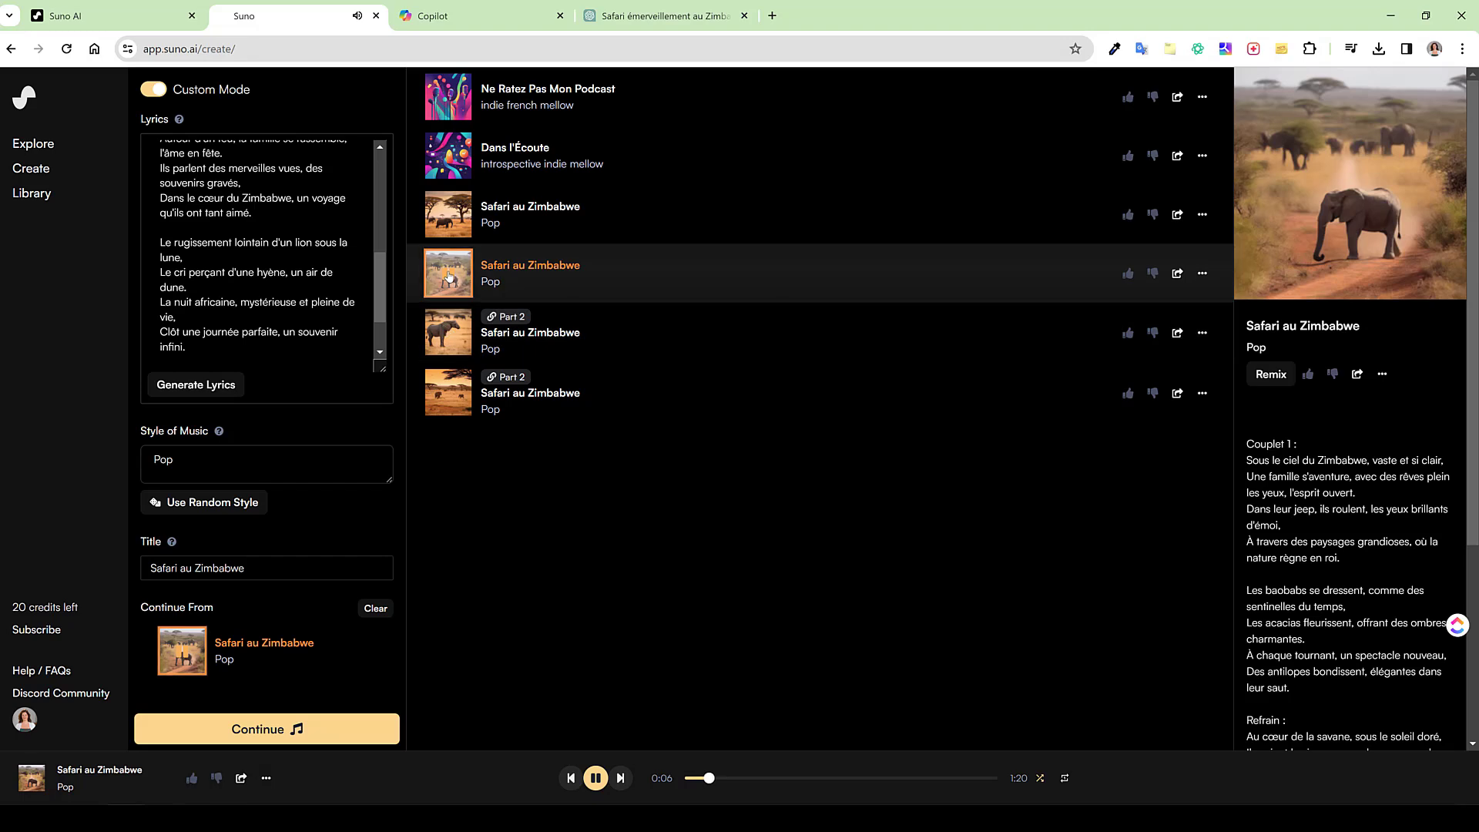
left_click(449, 333)
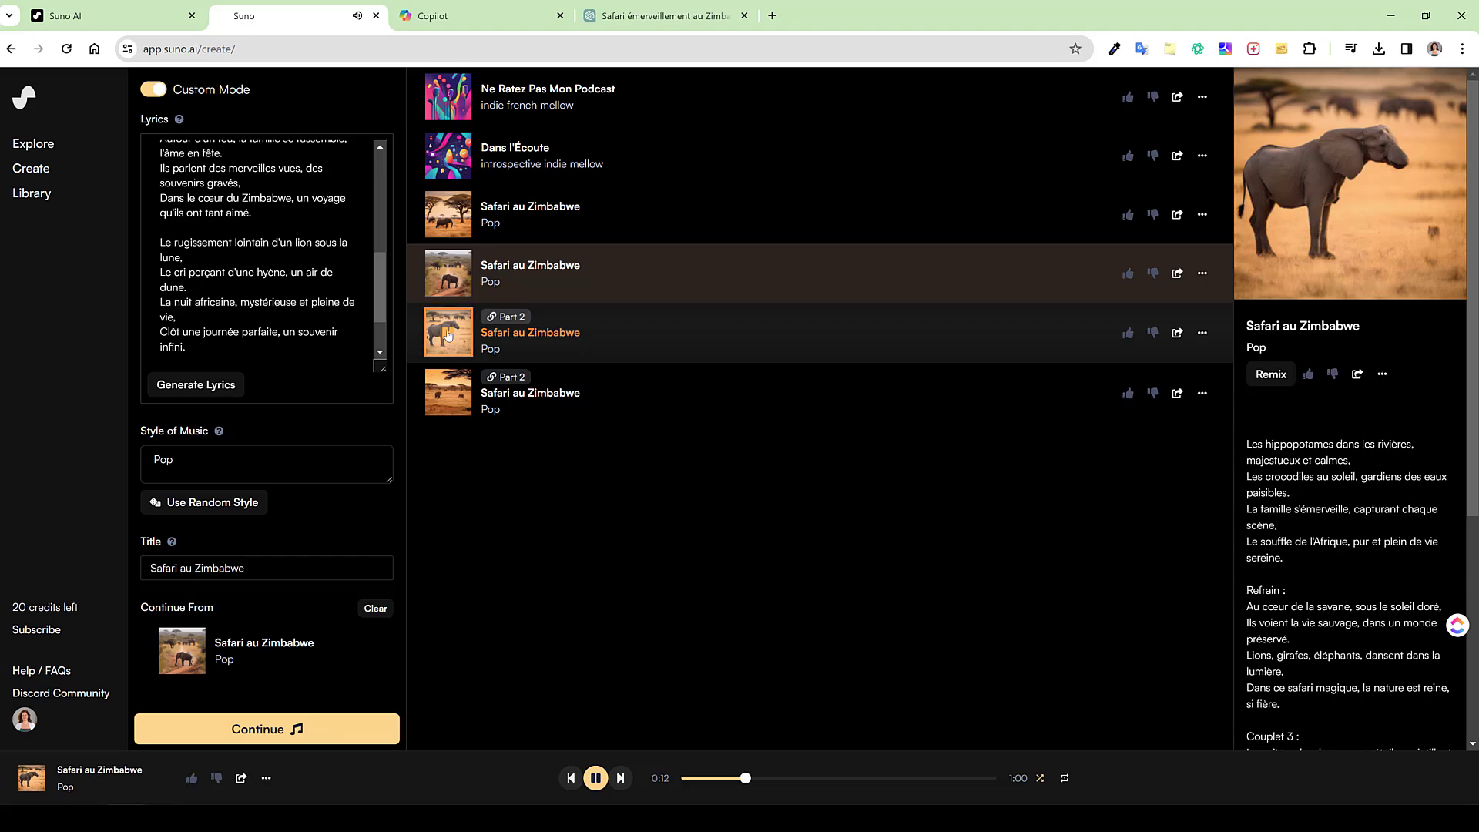
left_click(450, 394)
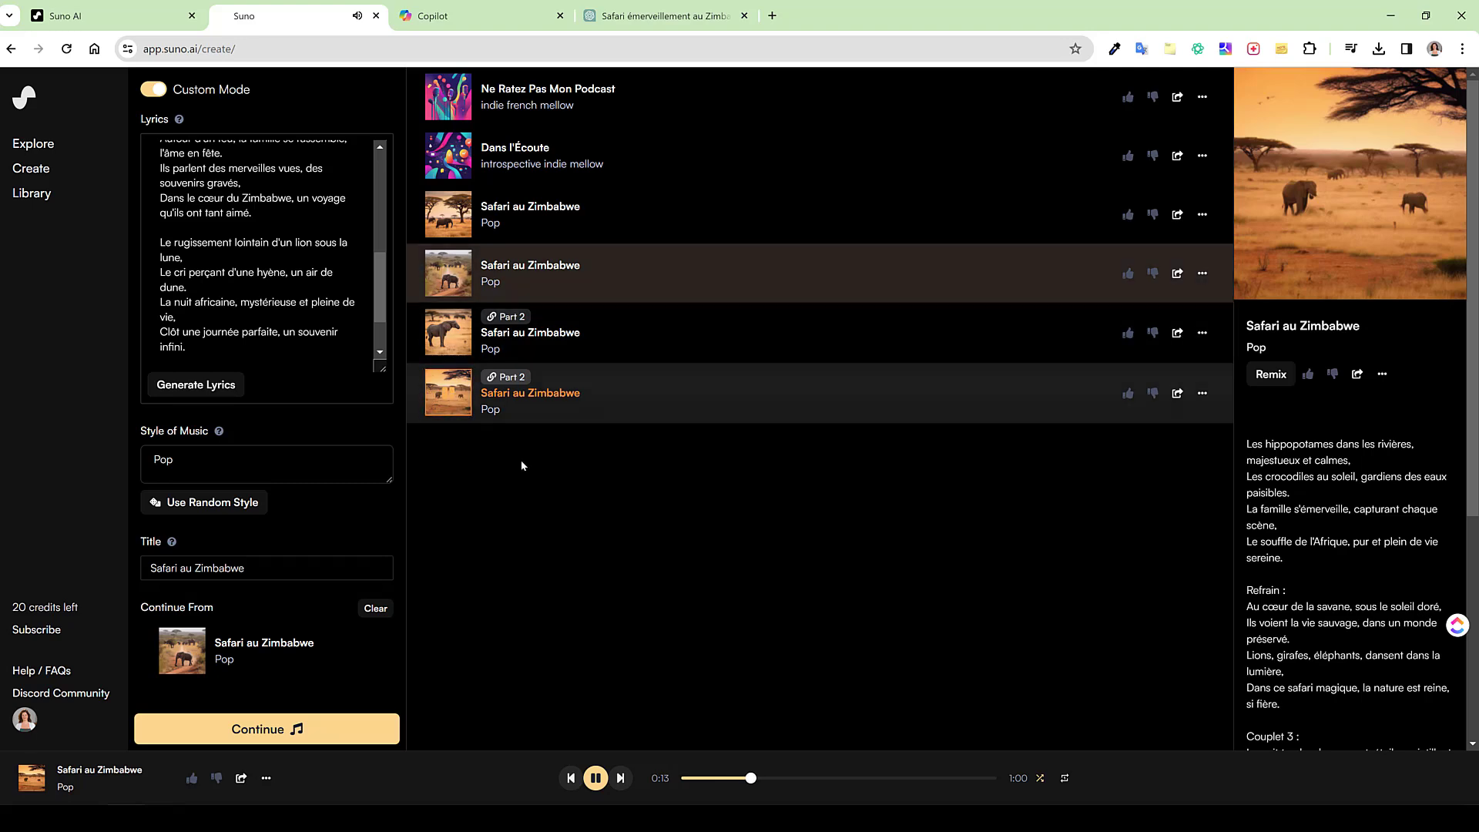
left_click(449, 274)
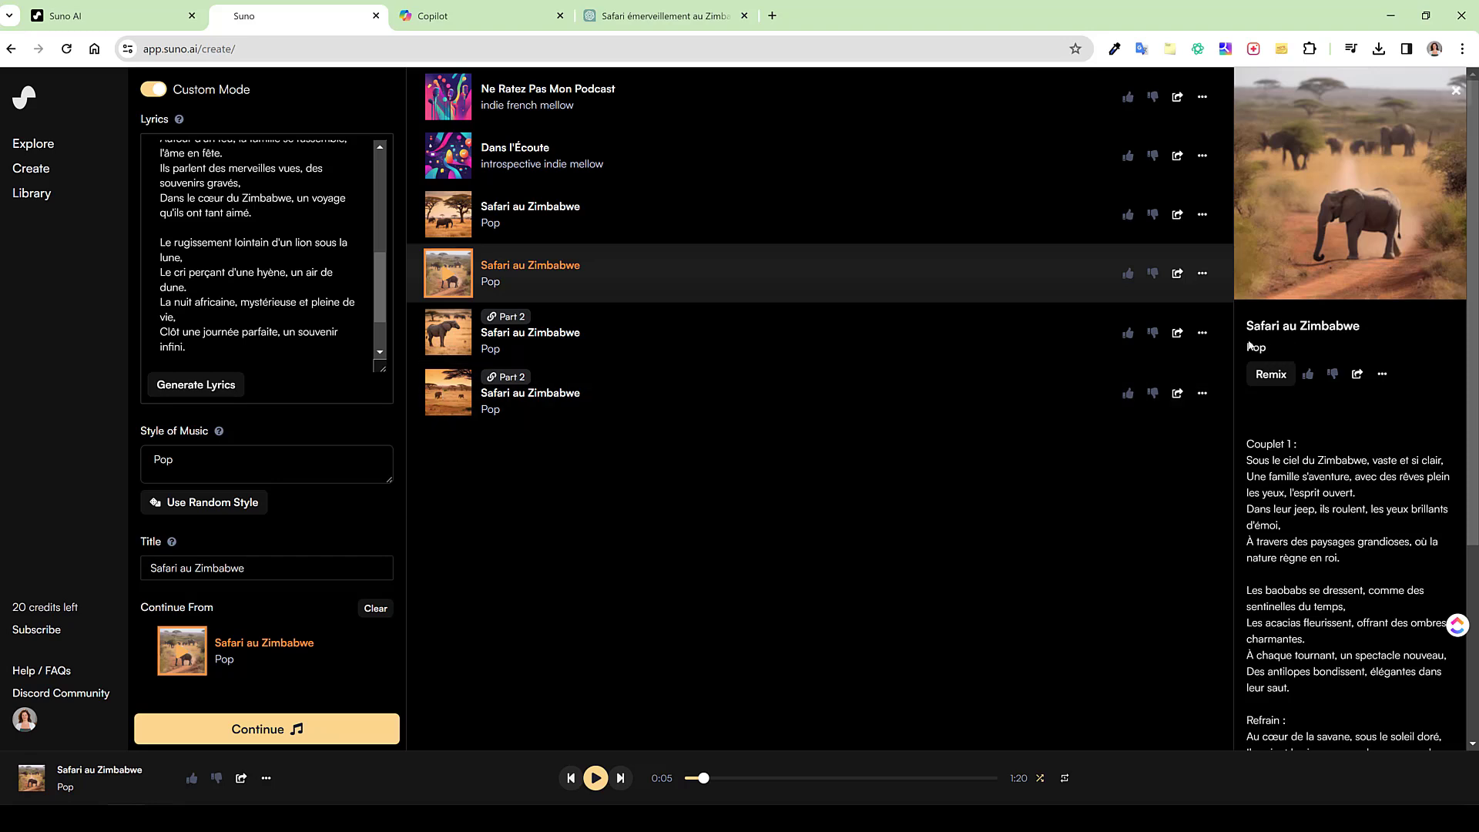
Get the whole song from the first Part 2 clip of Safari au Zimbabwe
left_click(1203, 334)
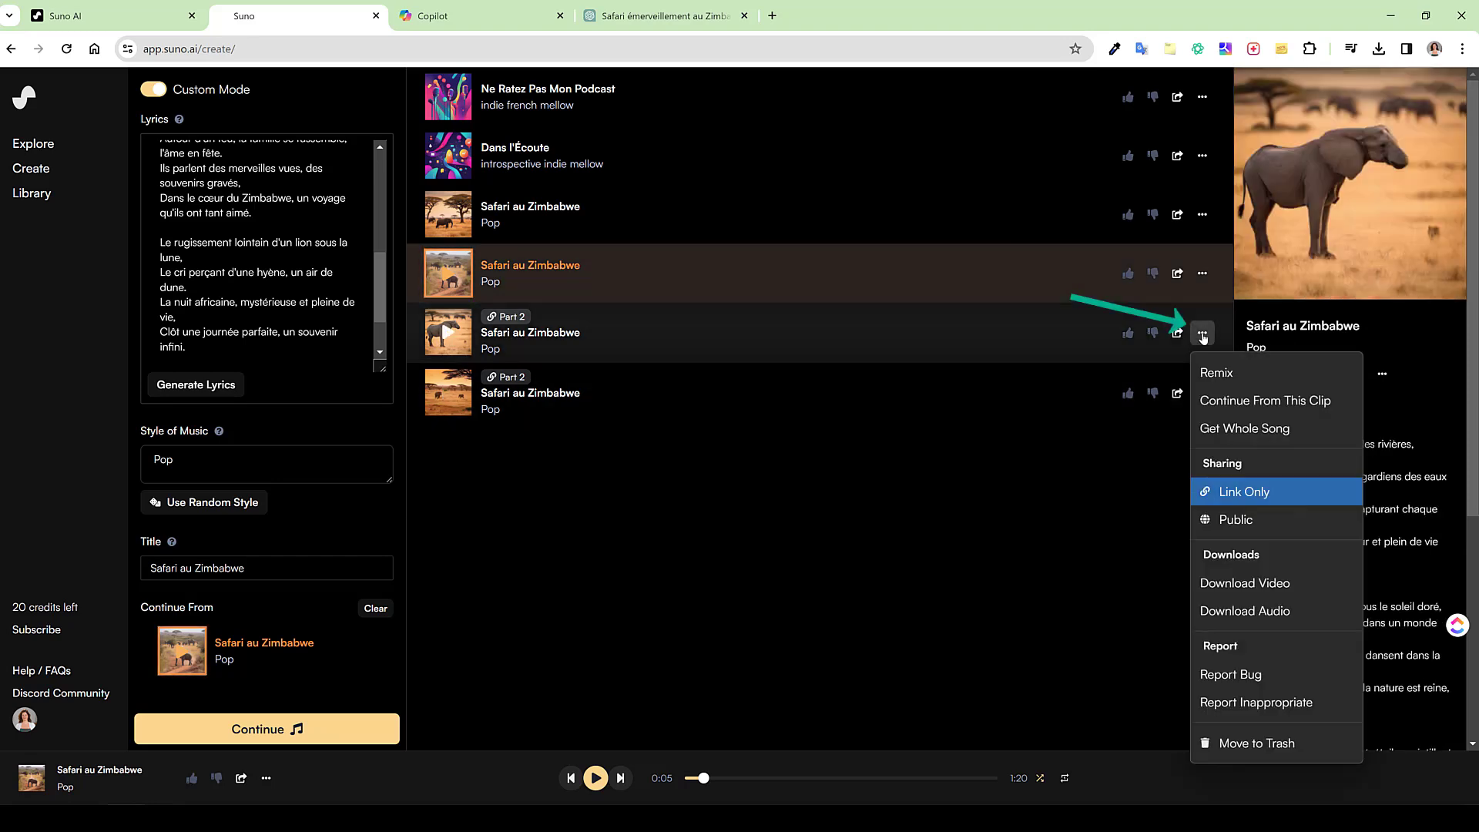
left_click(1207, 431)
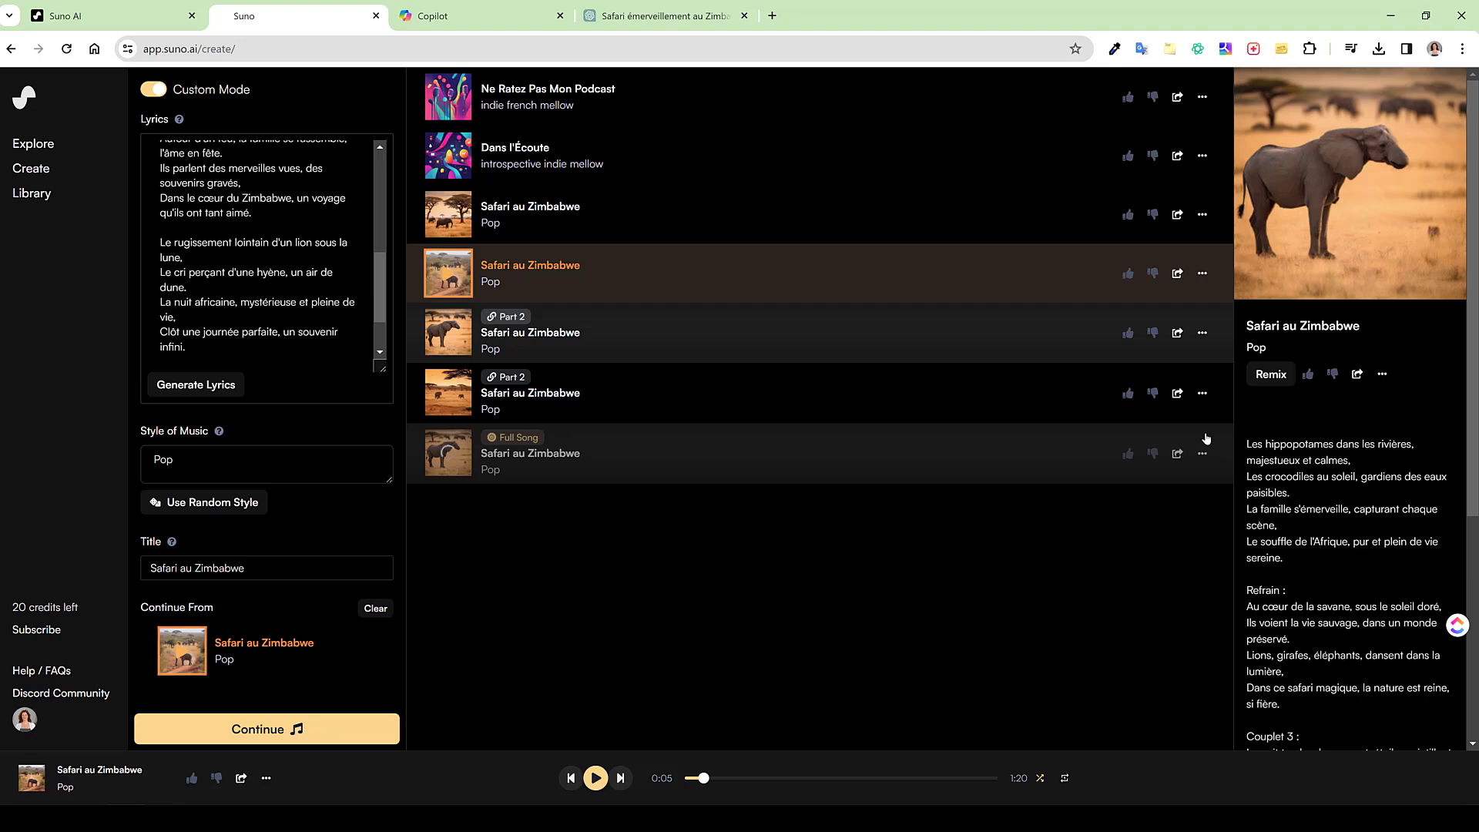